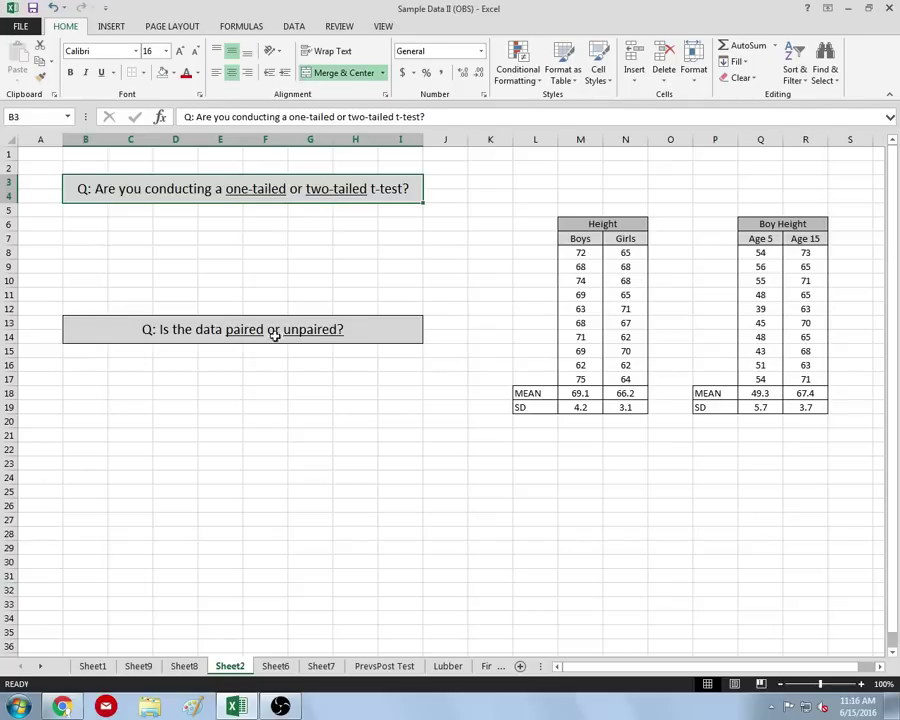
left_click(330, 332)
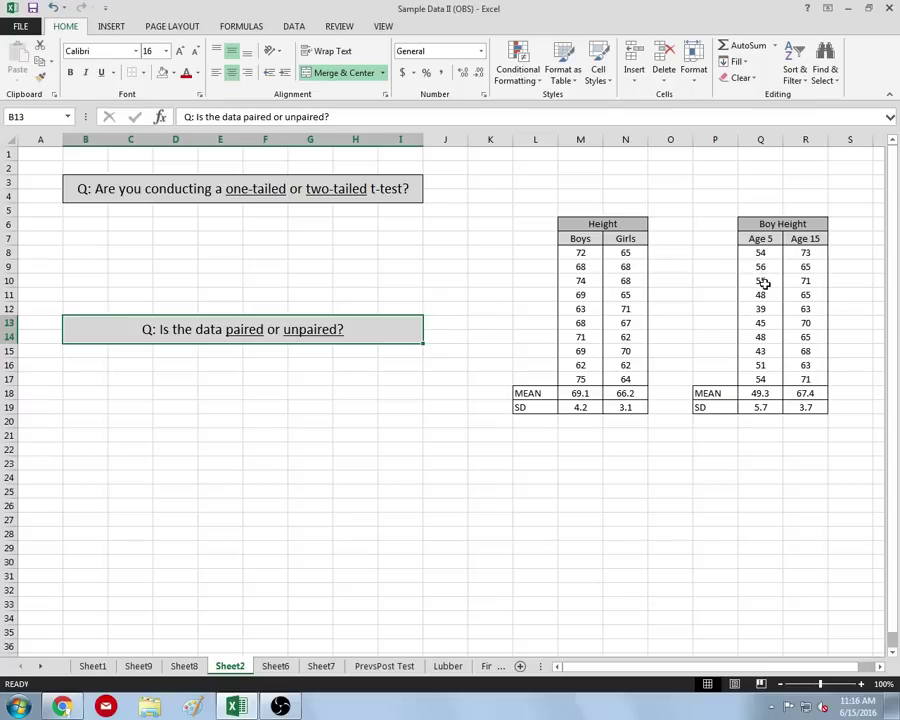
left_click(596, 253)
left_click_drag(596, 253, 627, 376)
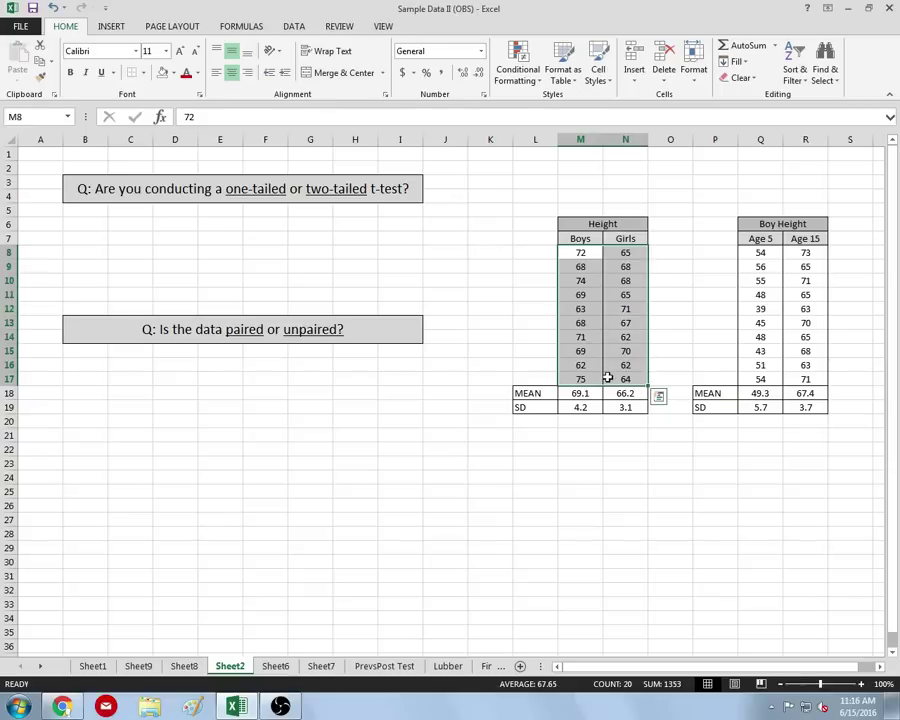
left_click_drag(585, 253, 582, 379)
left_click_drag(625, 252, 629, 378, "ctrl")
left_click(563, 257)
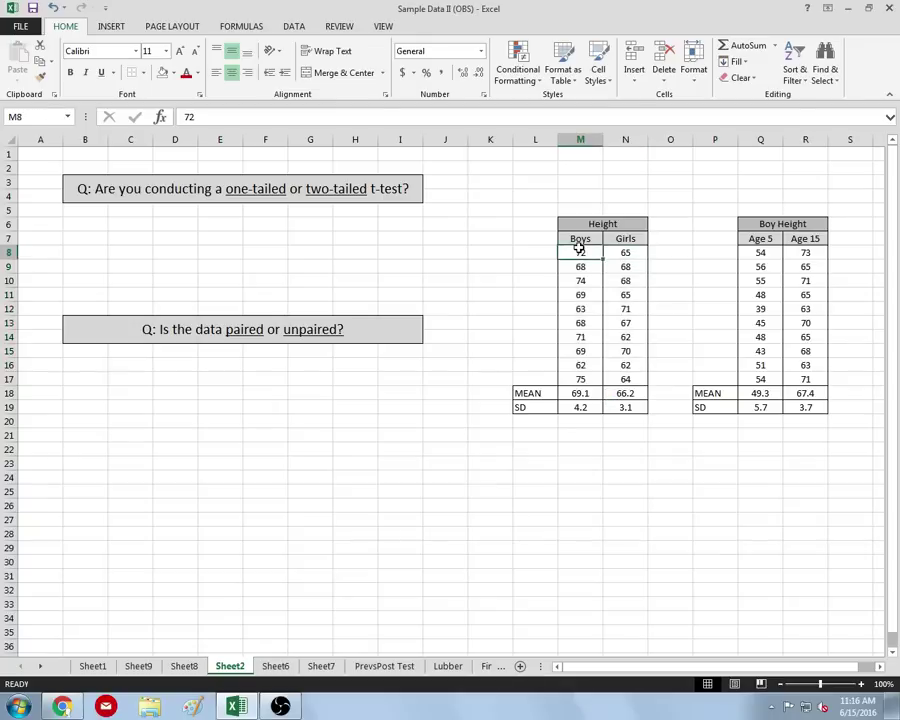
left_click_drag(625, 252, 588, 294)
left_click(623, 334)
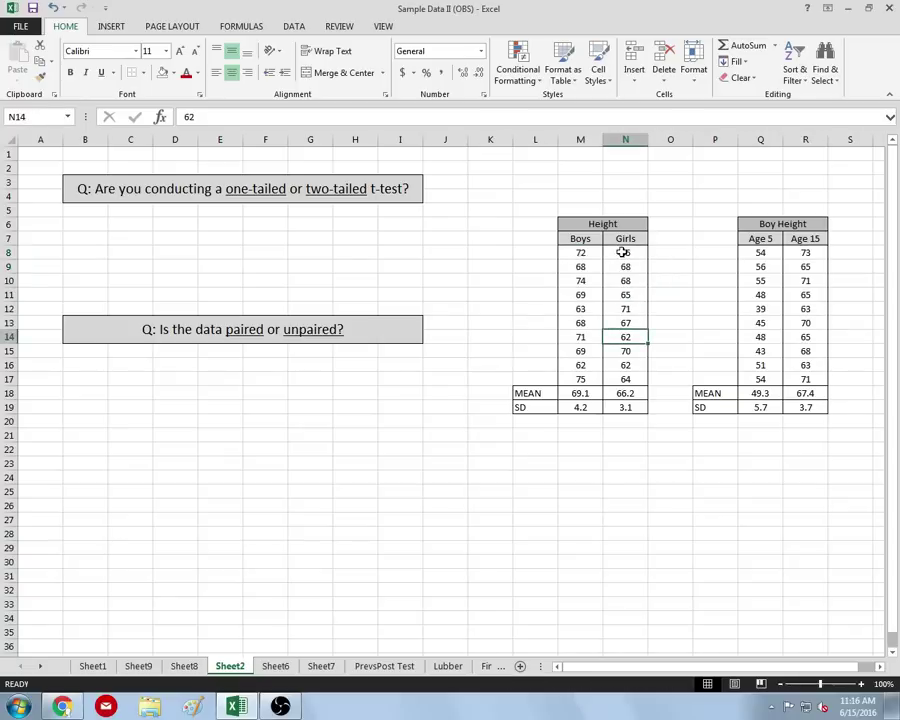
left_click(543, 251)
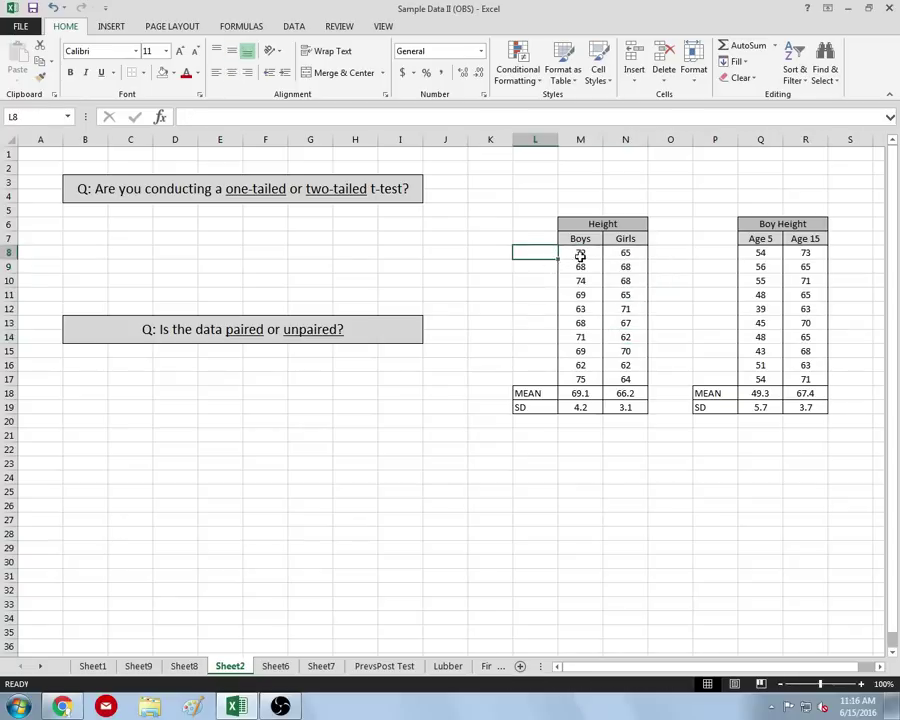
Type 'Unpaired' in cell L21 beneath the Boys and Girls height table
left_click(543, 436)
type("Unpaired")
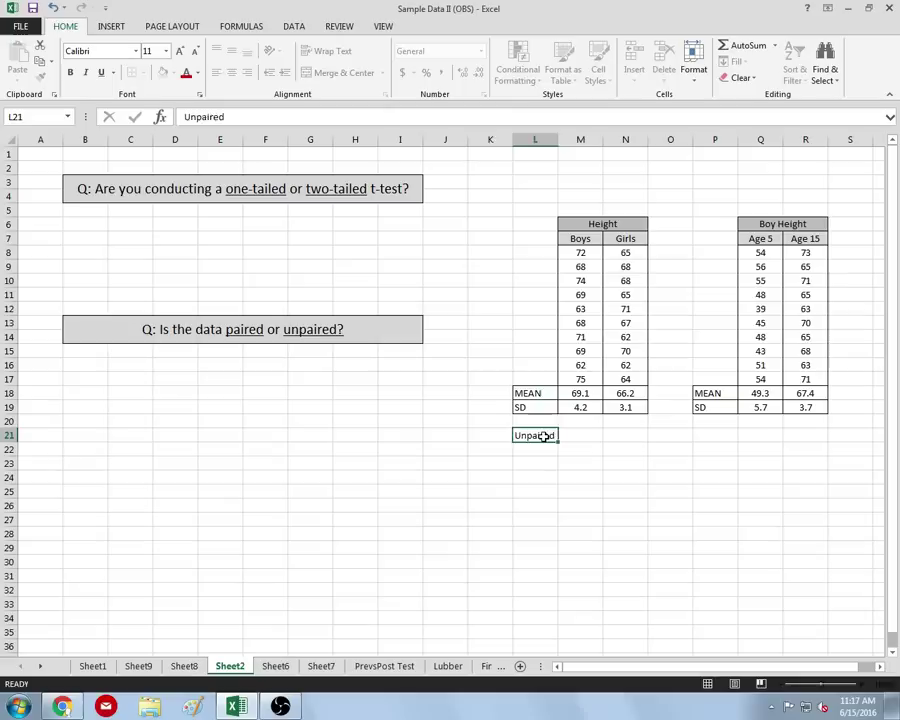
key("Left")
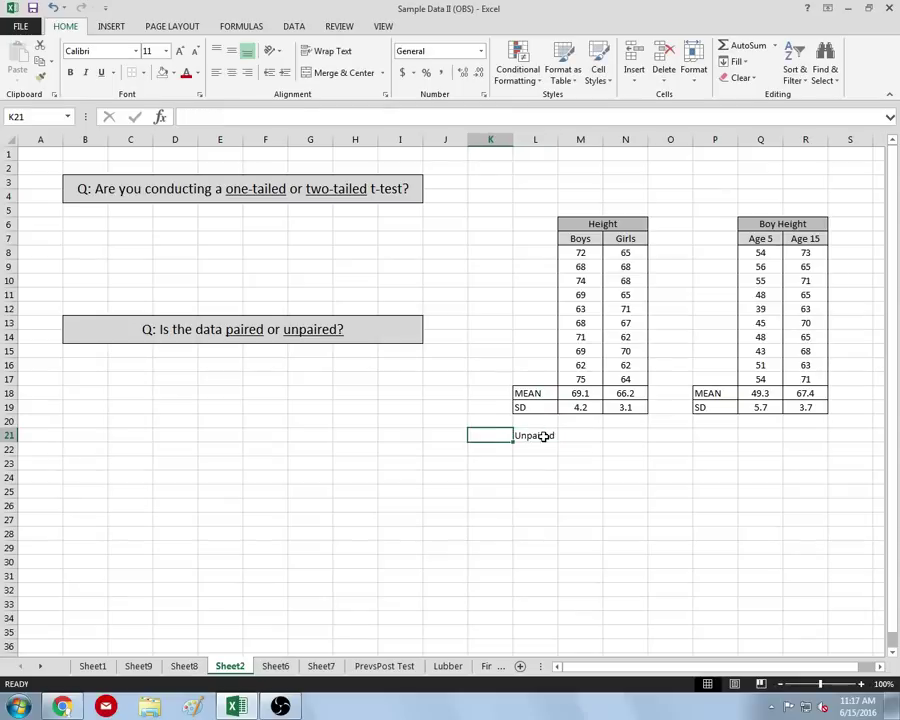
left_click(712, 442)
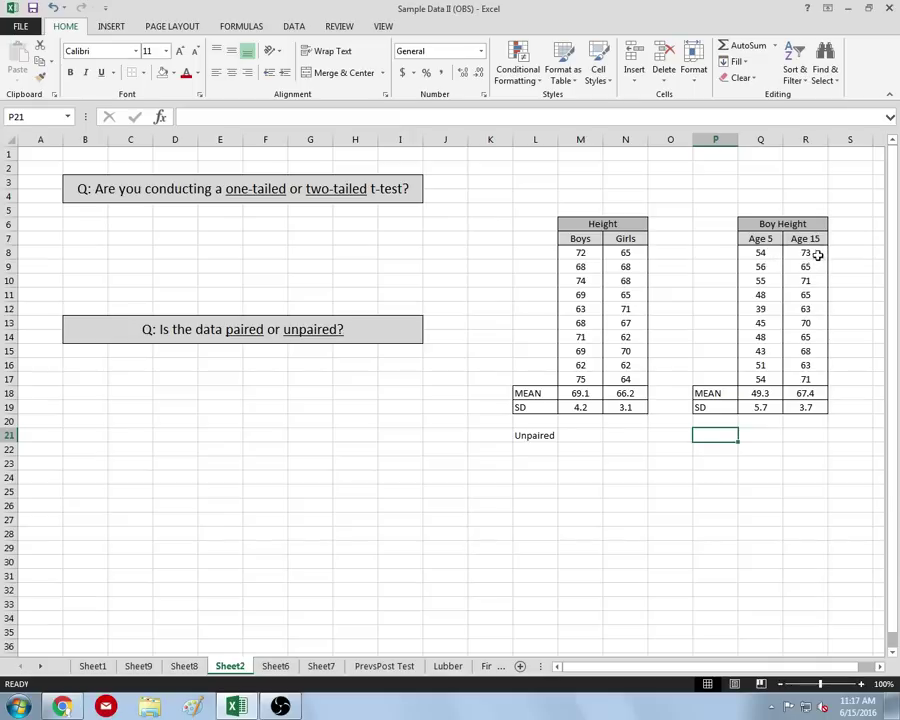
Enter four boys' first names in P8:P11 beside the first Boy Height rows
left_click_drag(804, 252, 719, 251)
left_click(723, 251)
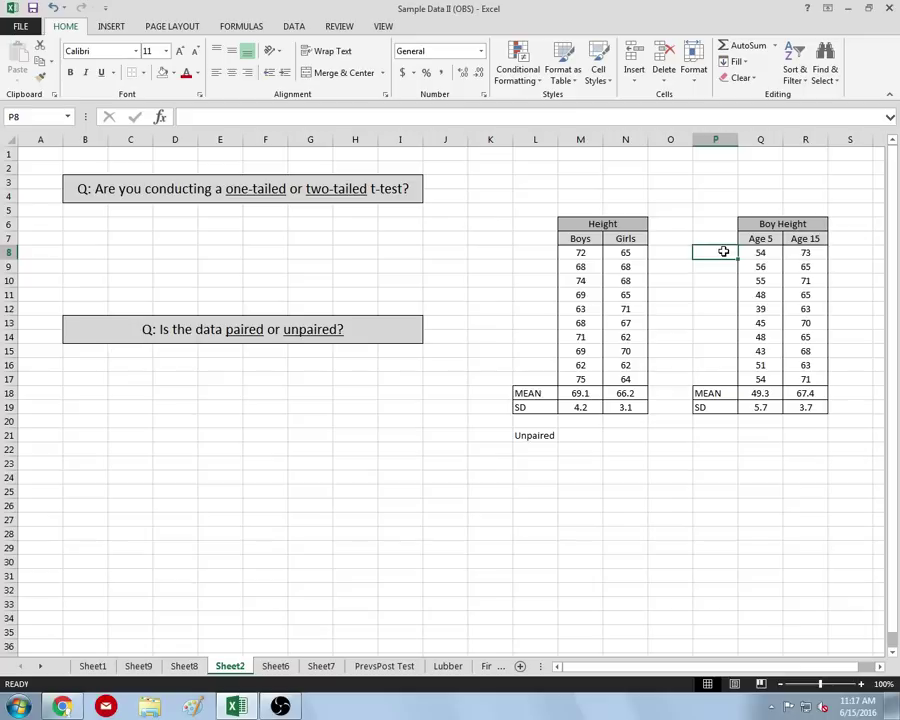
type("Jonah")
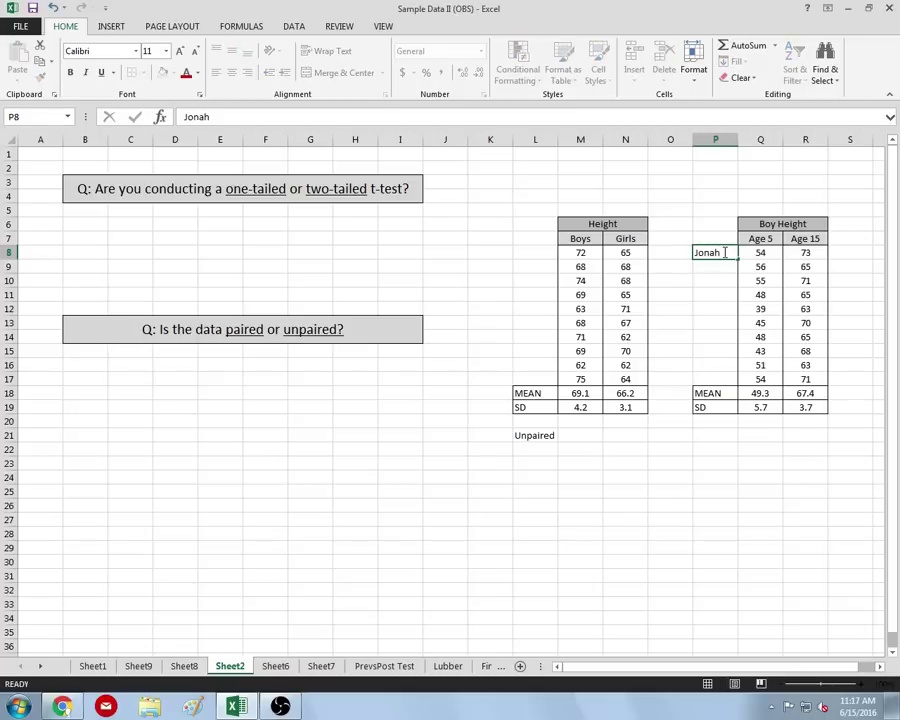
key("Return")
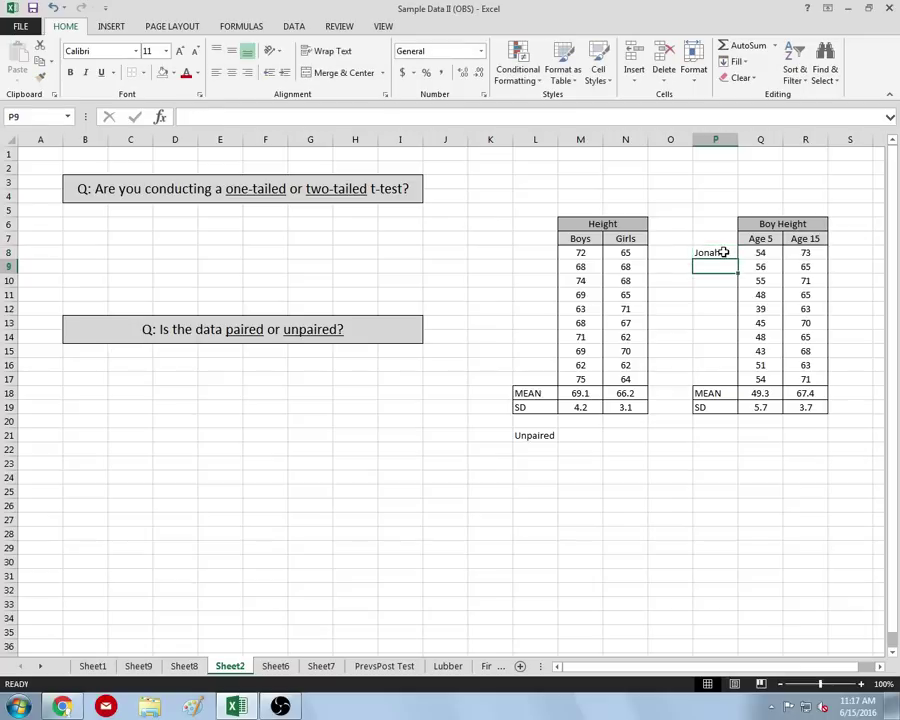
type("Zach")
key("Return")
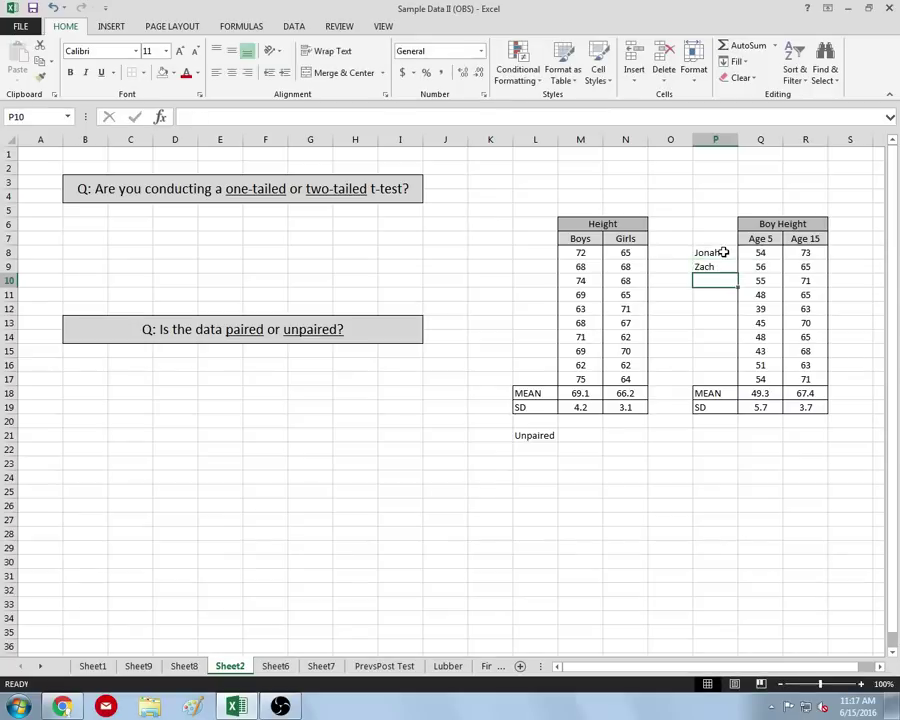
type("Elliot")
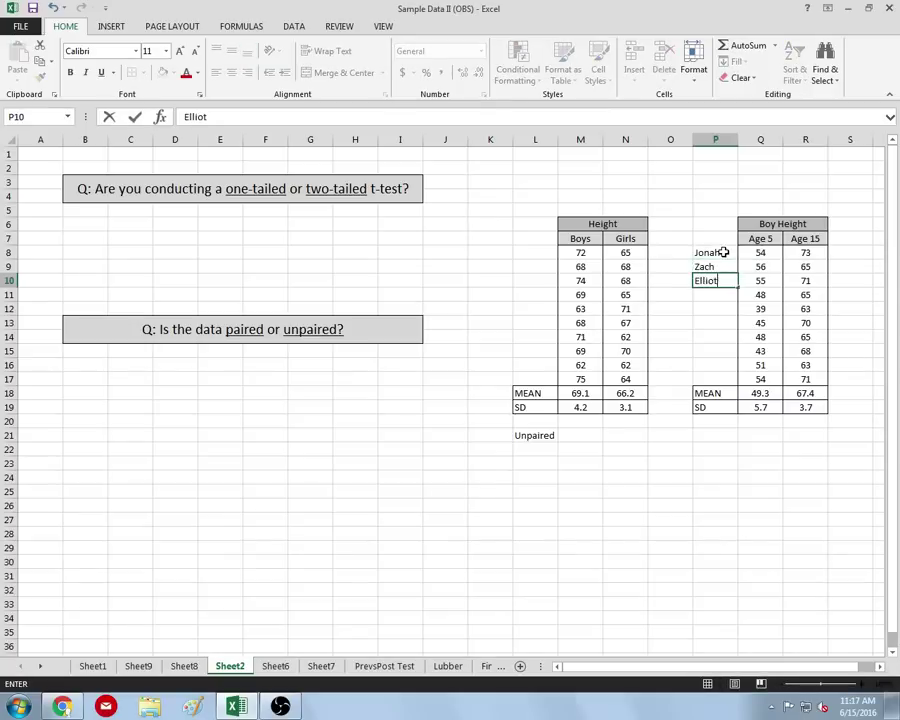
key("Return")
type("Sam")
key("Return")
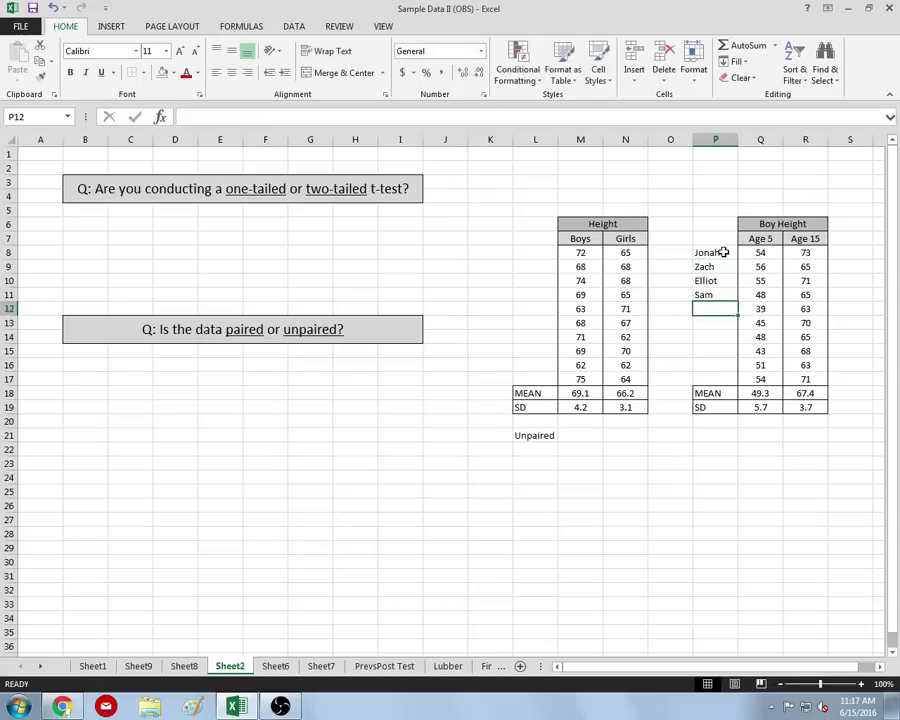
Highlight the named boy rows and type 'Paired' in P21 beneath the table
left_click(737, 253)
left_click_drag(740, 254, 795, 252)
left_click_drag(705, 265, 802, 265)
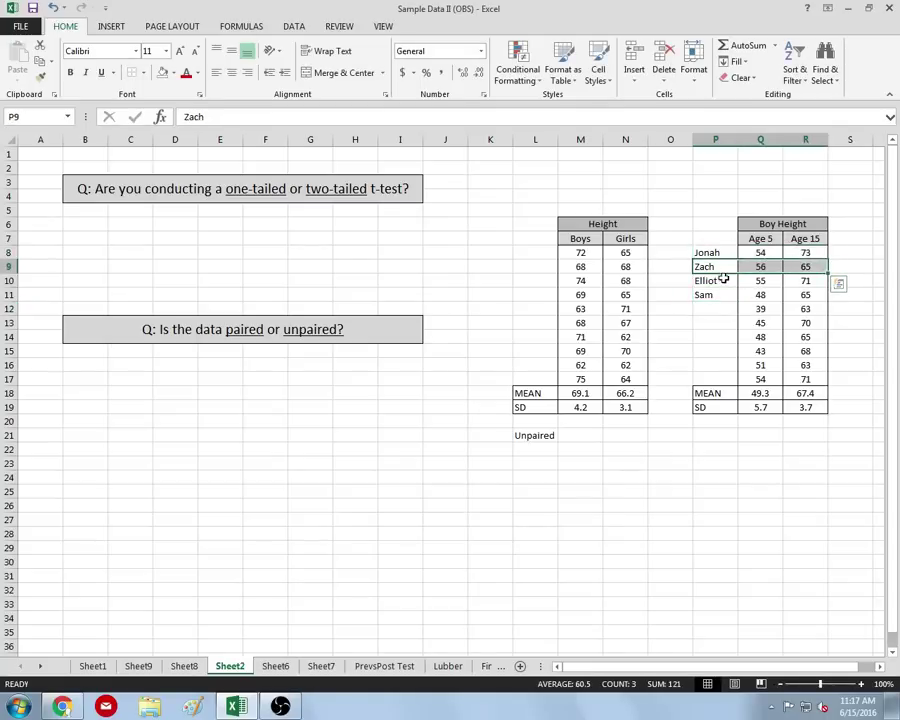
left_click_drag(721, 279, 805, 280)
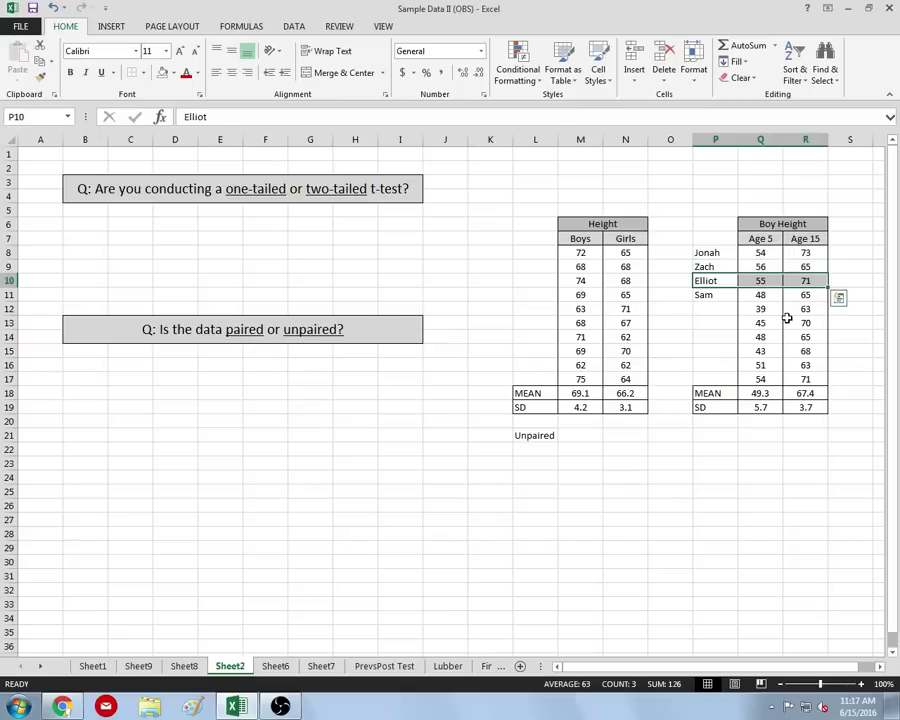
left_click(719, 438)
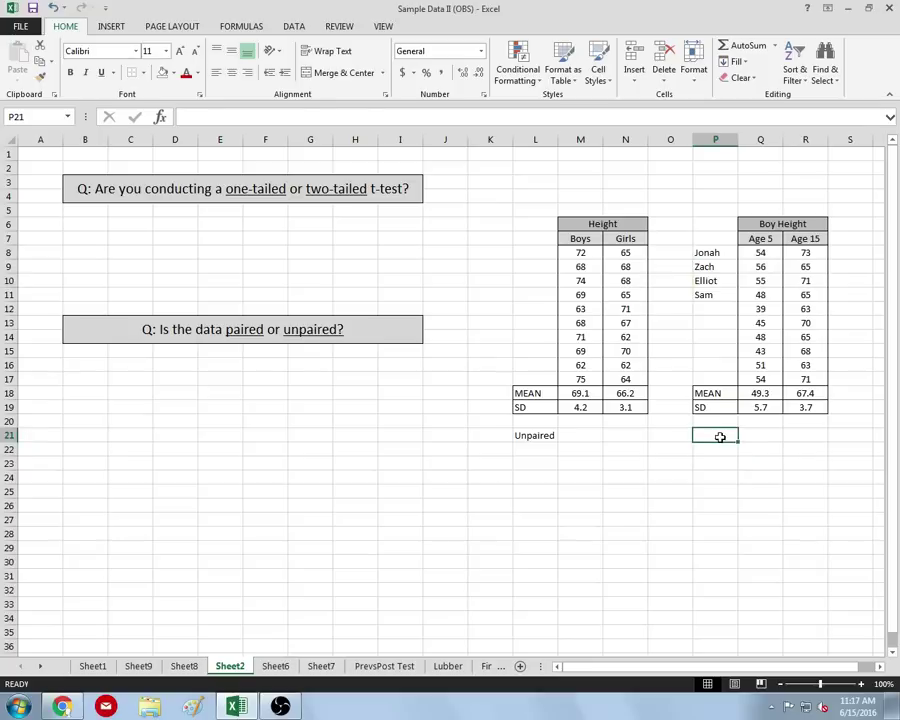
type("Paired")
left_click(815, 491)
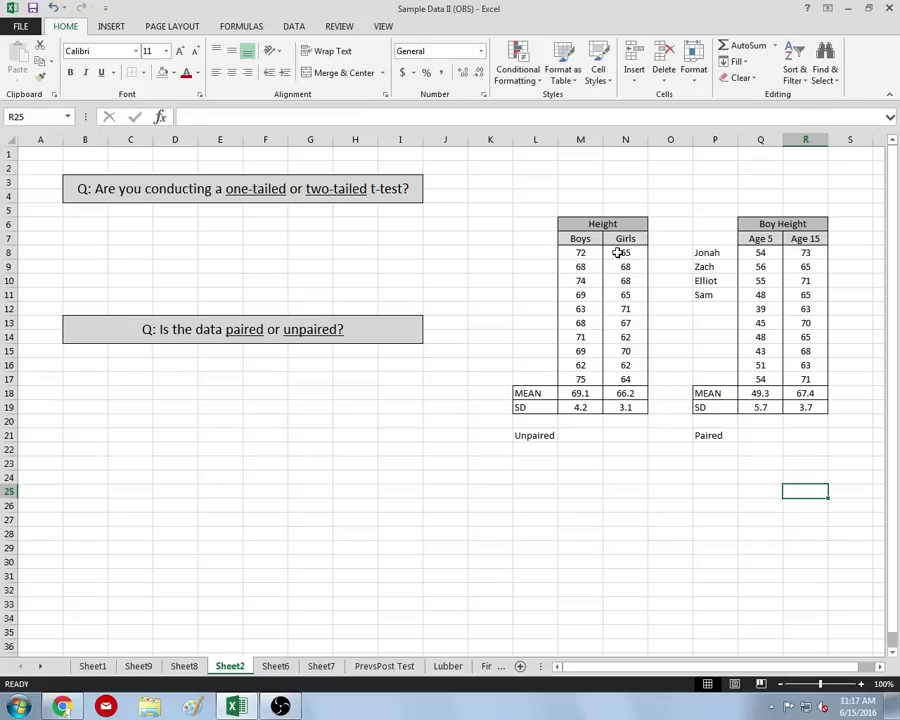
Sort only the Girls heights N8:N17 largest to smallest, running 71 down to 62
left_click_drag(621, 252, 626, 383)
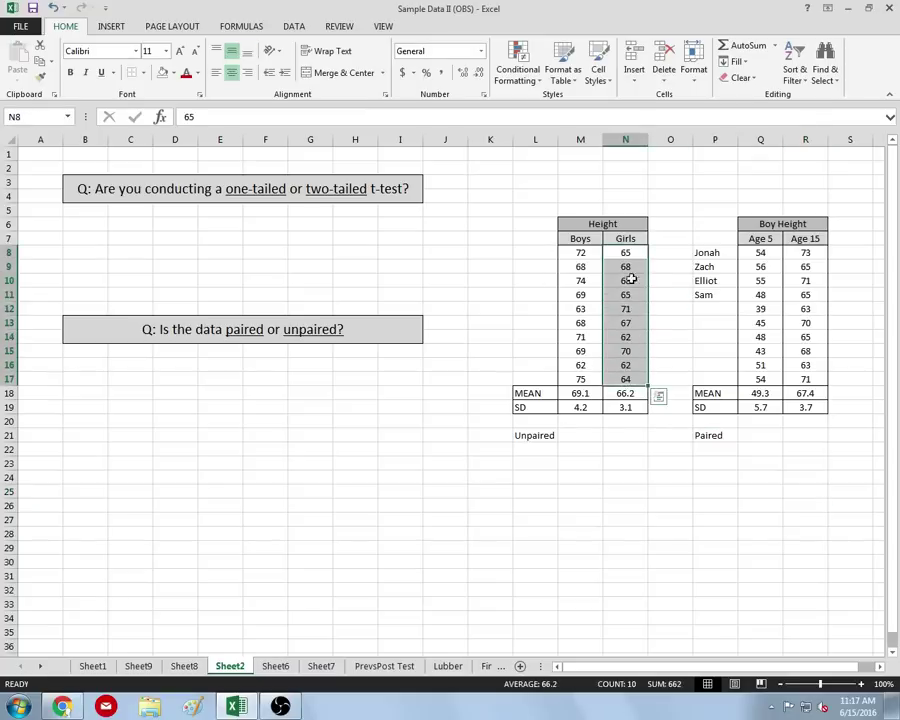
right_click(633, 379)
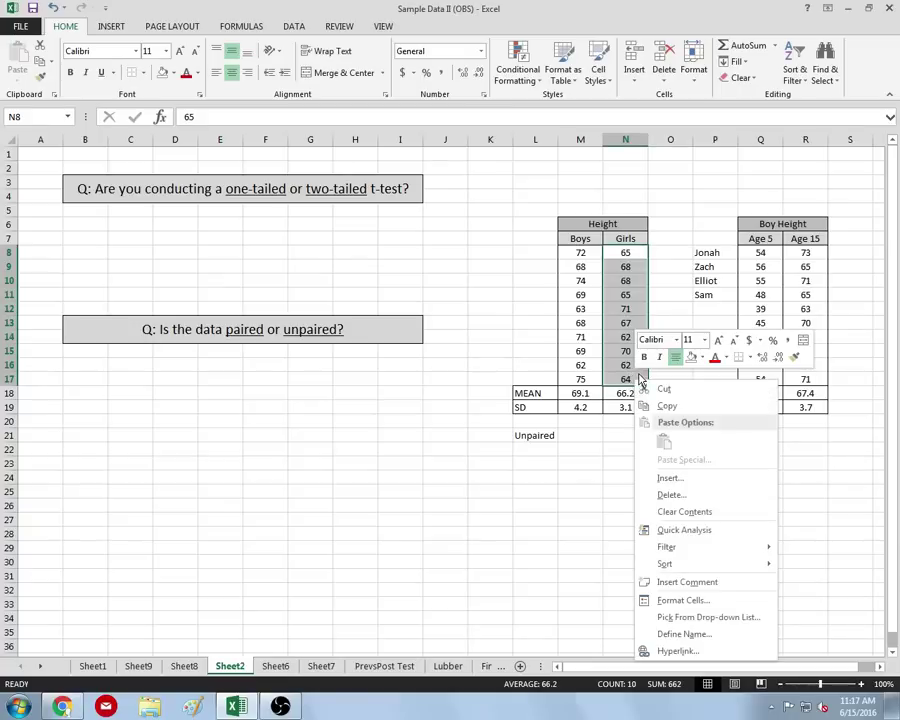
mouse_move(703, 566)
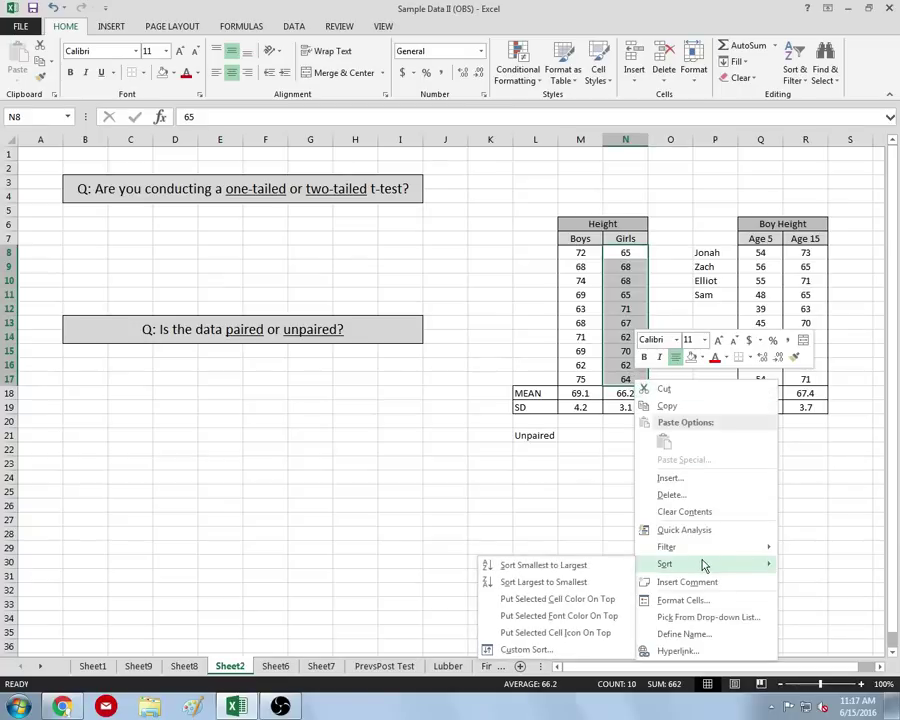
left_click(600, 582)
left_click(639, 579)
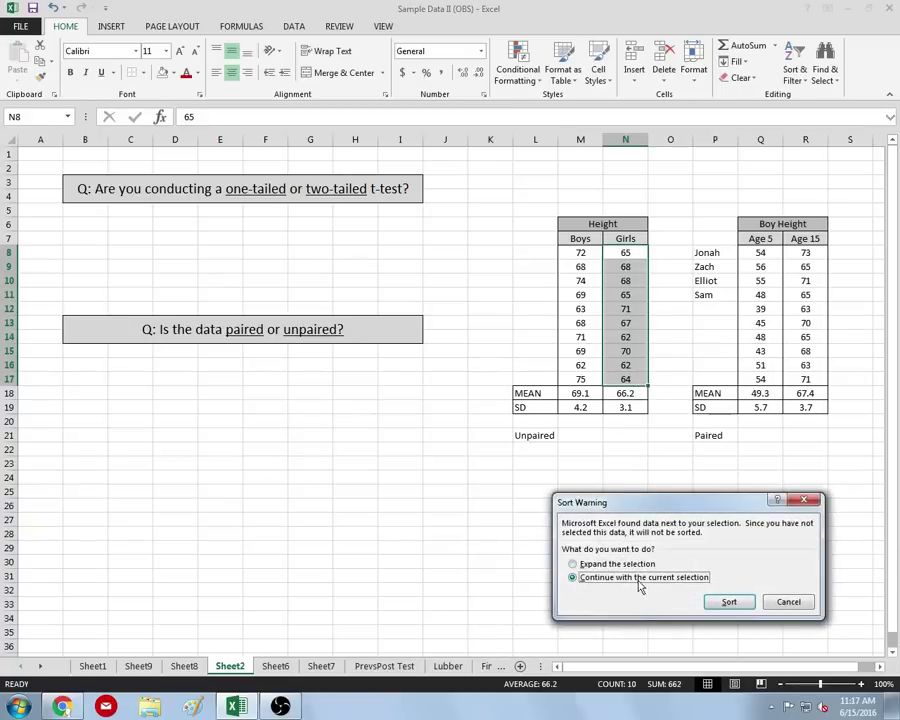
left_click(729, 601)
left_click_drag(633, 253, 638, 383)
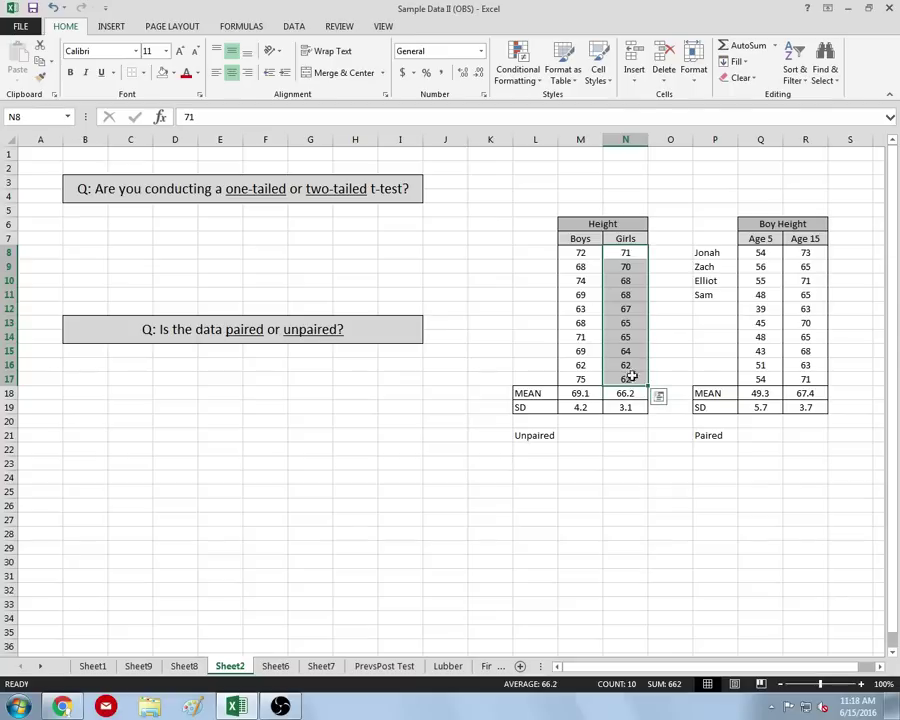
left_click_drag(807, 253, 771, 379)
Go through Sheet6 and Sheet7 to the PrevsPost Test sheet with Pre-Test and Post-Test scores
left_click(792, 253)
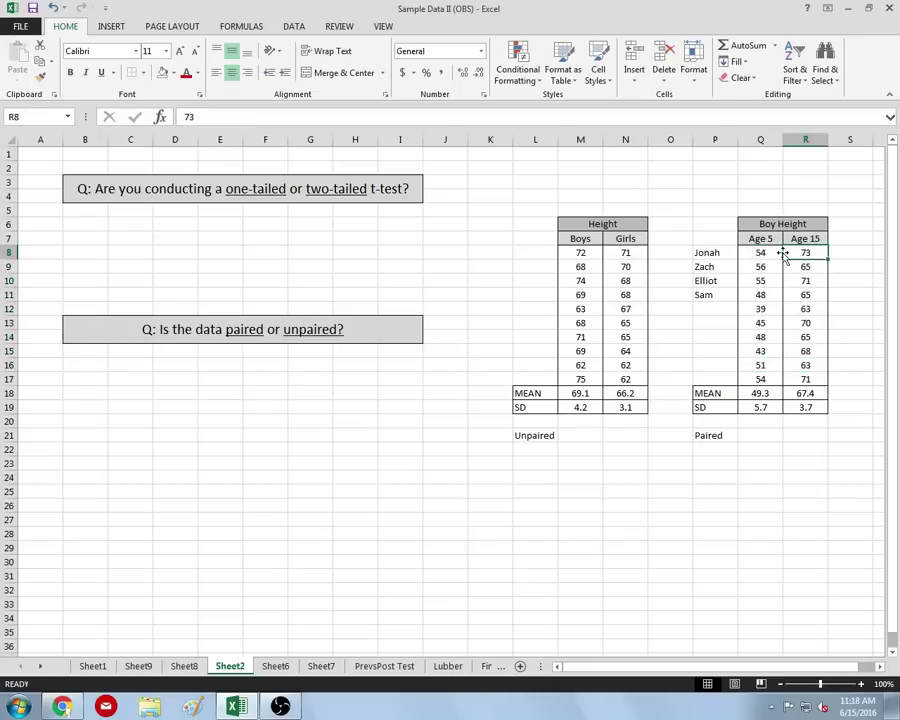
mouse_move(782, 251)
left_mouse_down()
mouse_move(773, 250)
mouse_move(775, 263)
left_mouse_up()
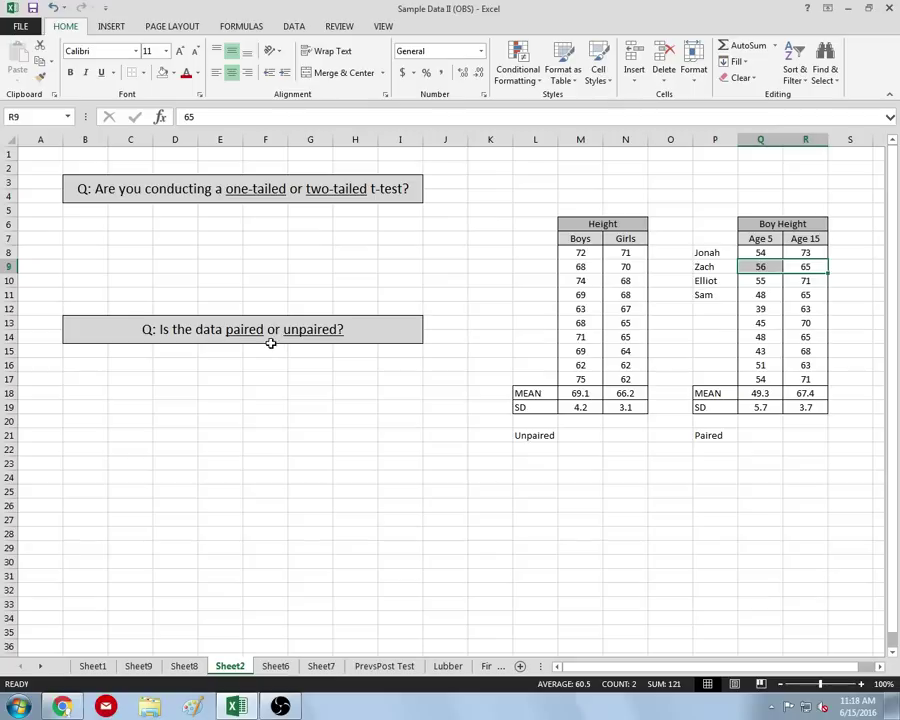
left_click(278, 667)
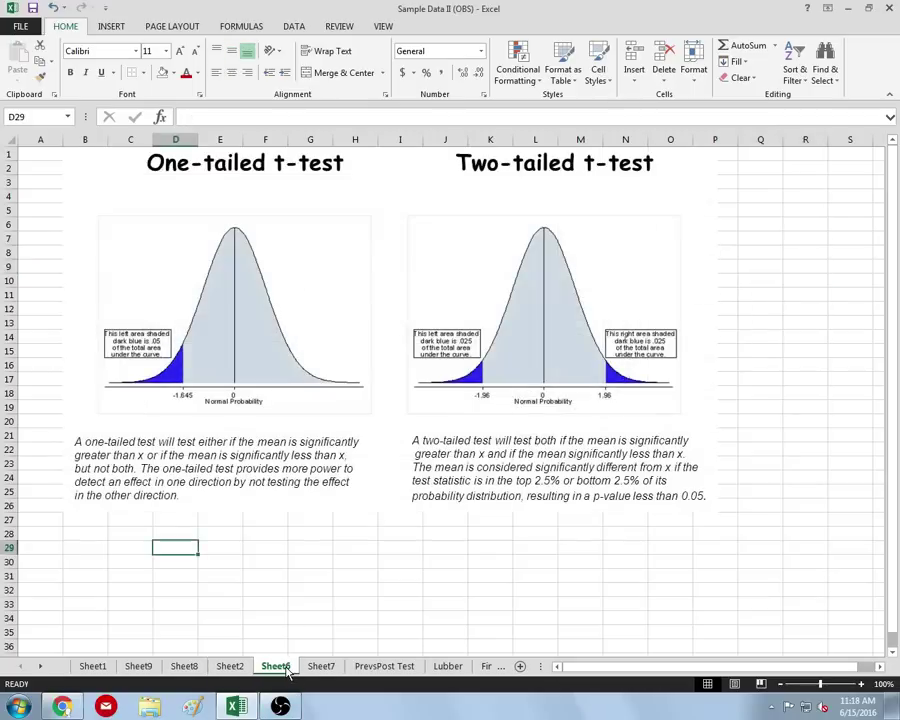
left_click(321, 666)
left_click(384, 666)
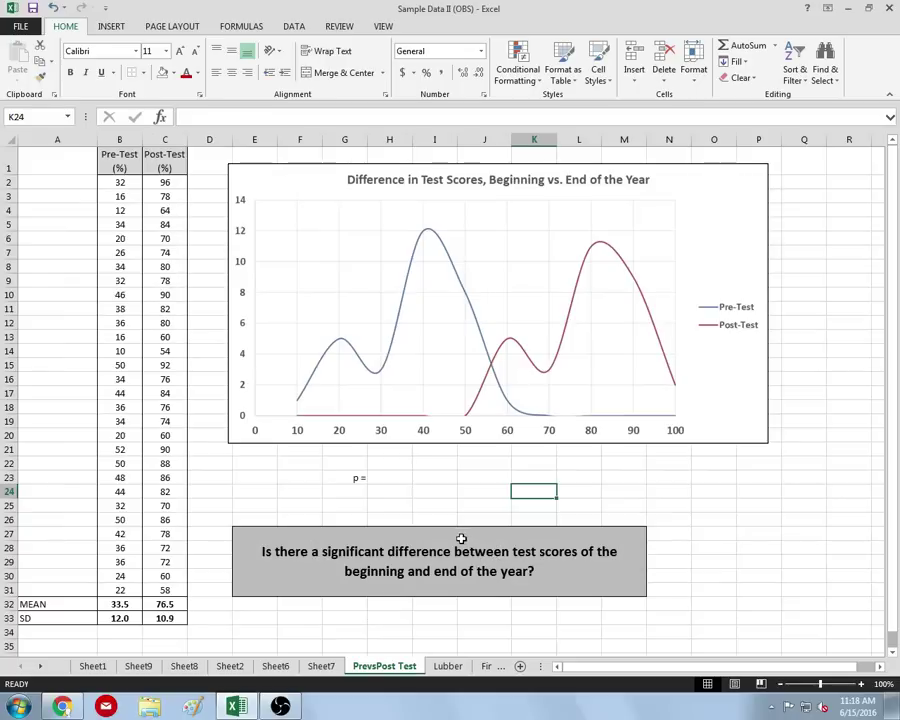
left_click(113, 166)
left_click(120, 180)
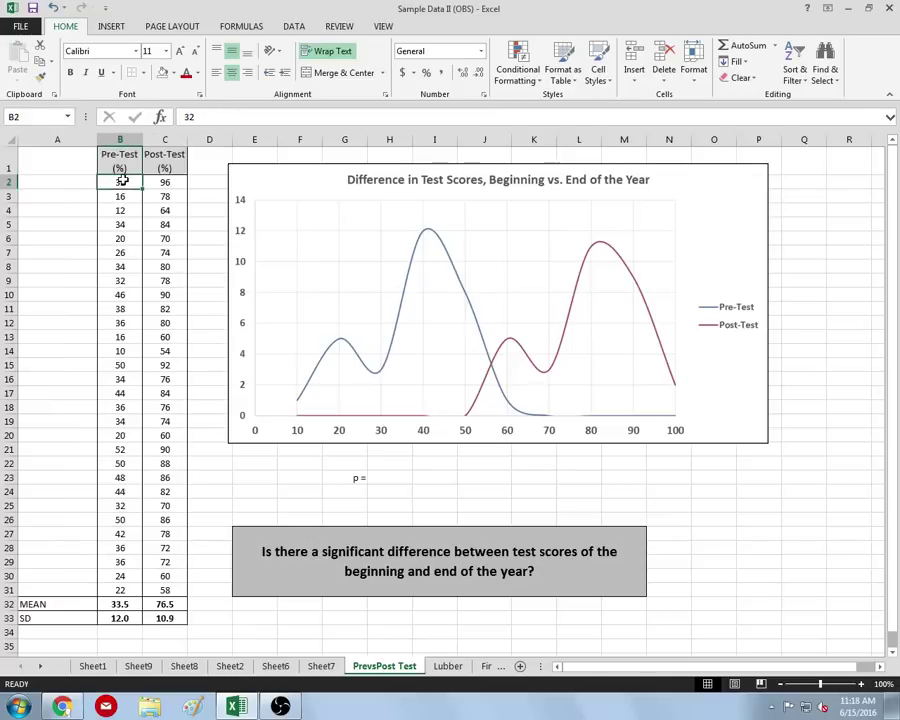
left_click_drag(120, 180, 116, 590)
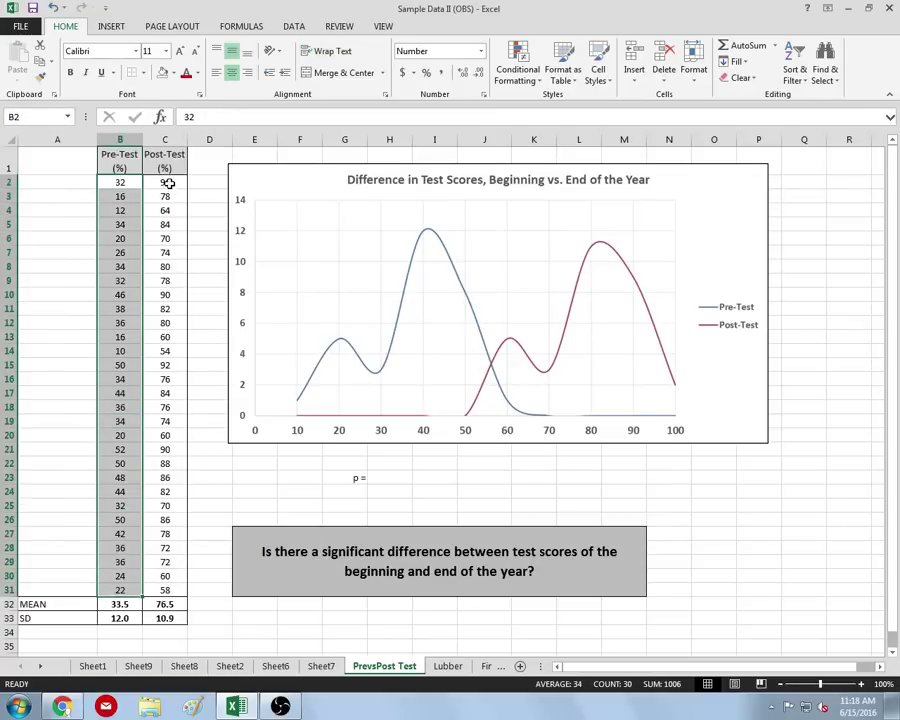
left_click_drag(169, 183, 169, 590, "ctrl")
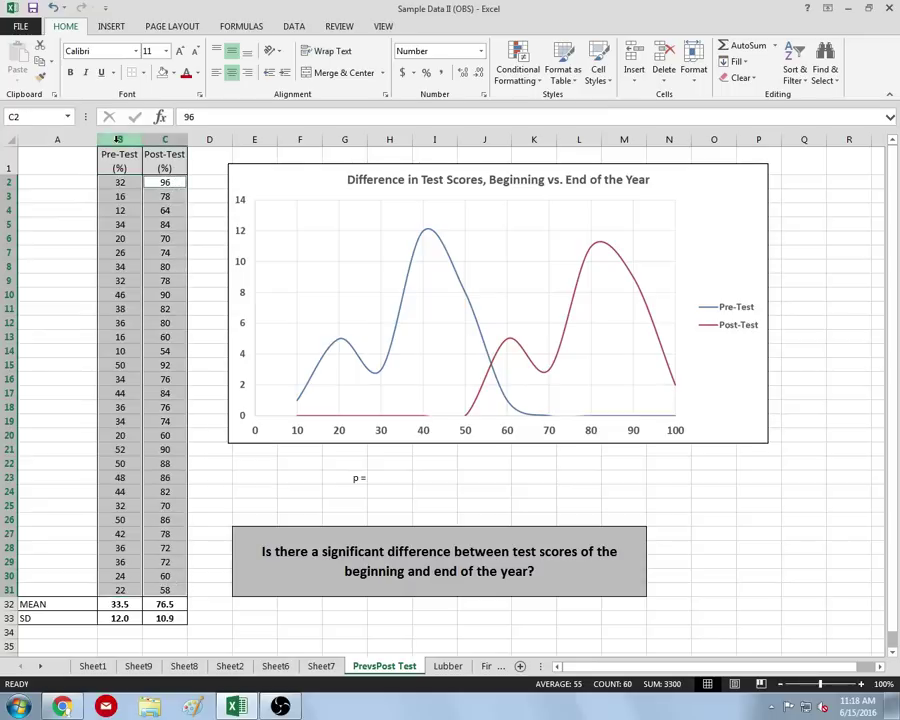
left_click(164, 195)
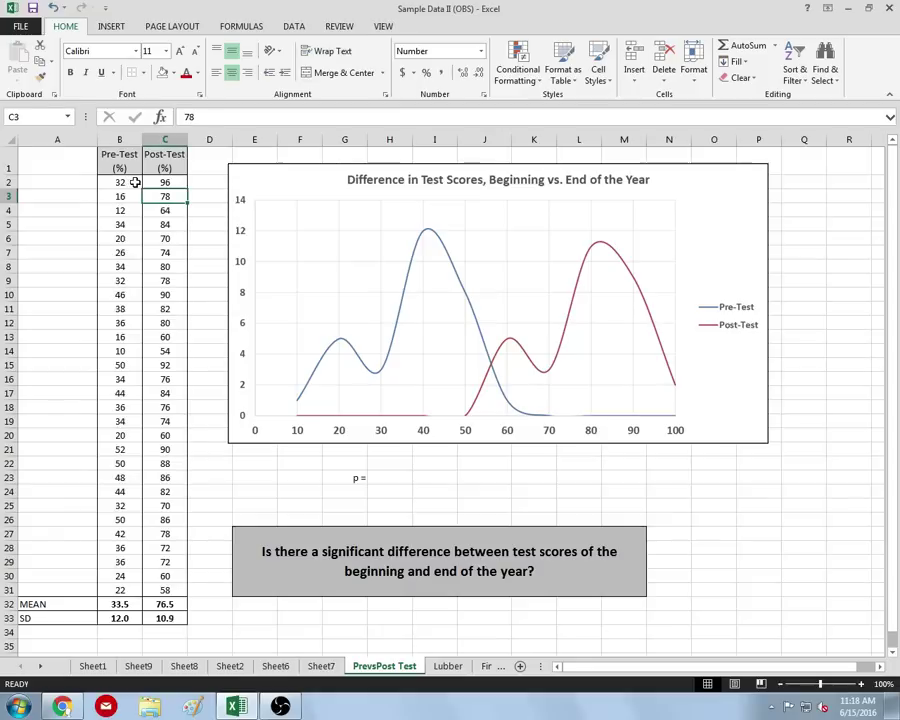
left_click(136, 182)
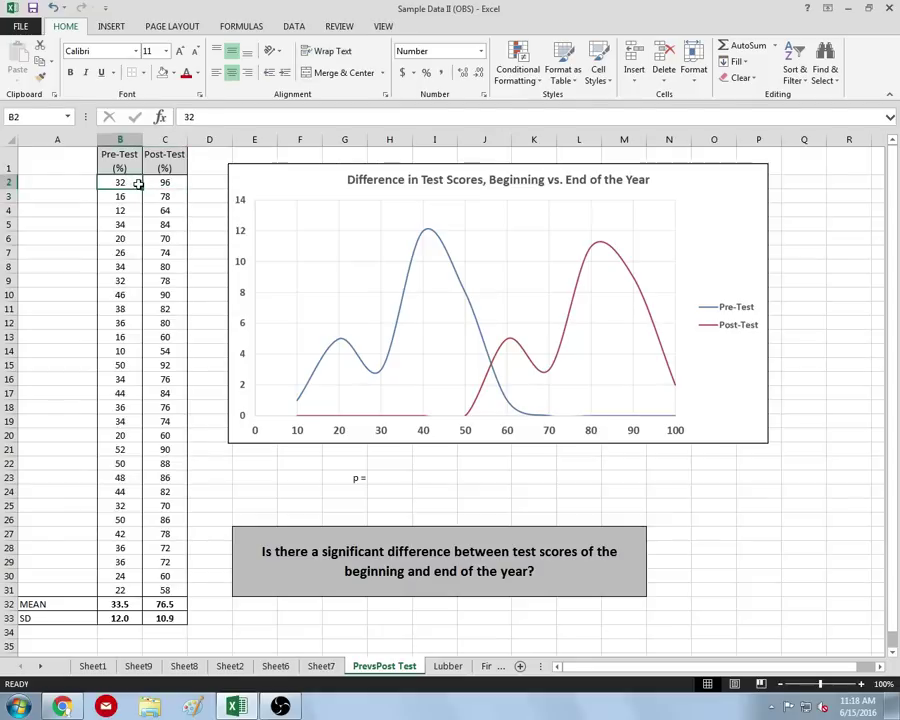
left_click_drag(138, 184, 152, 184)
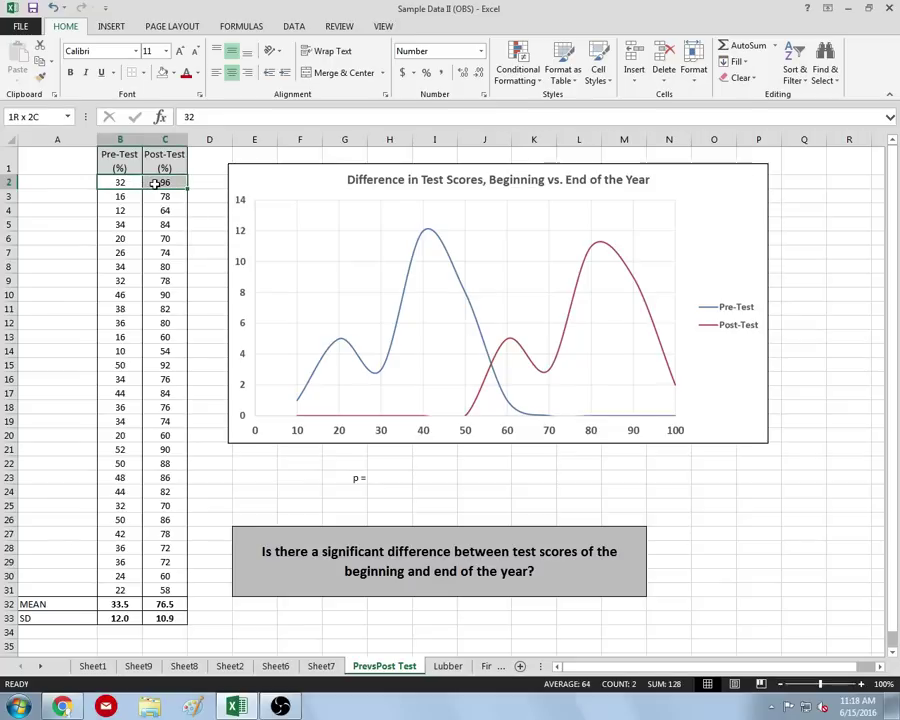
left_click_drag(153, 184, 152, 182)
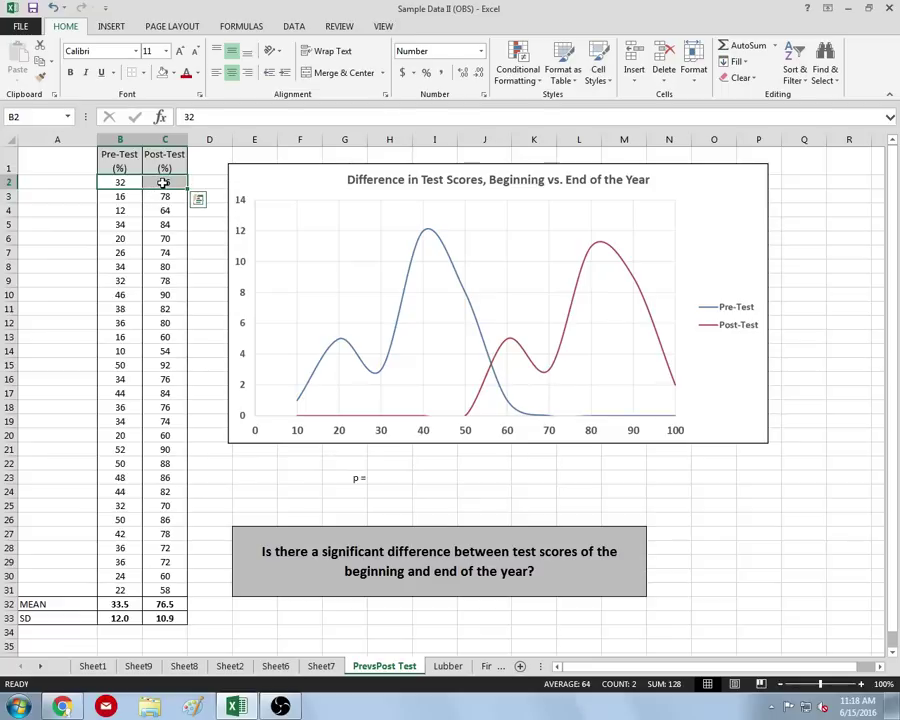
left_click_drag(165, 182, 77, 181)
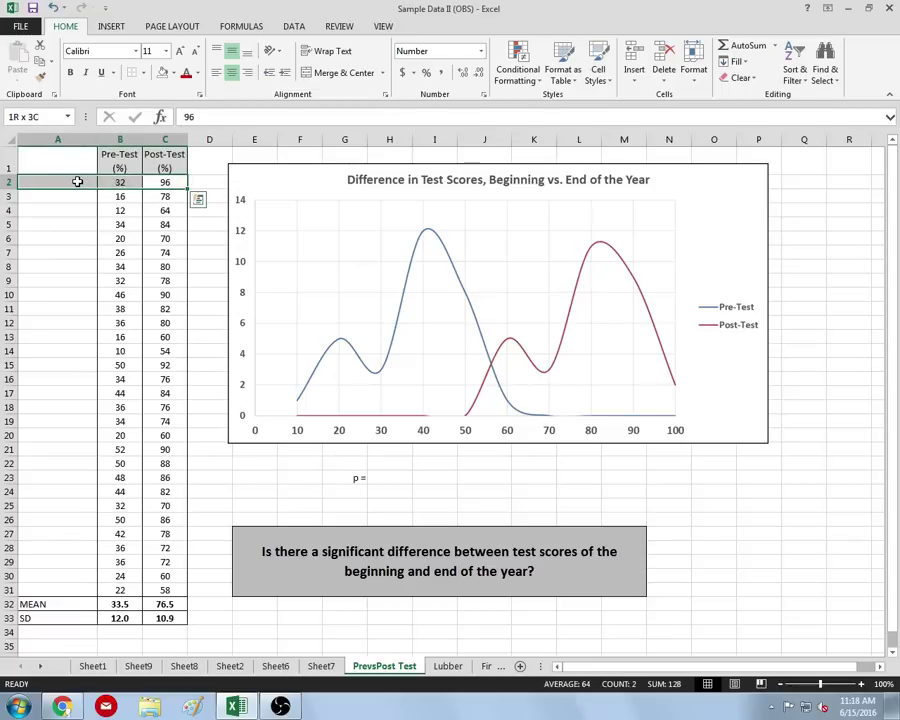
left_click(76, 182)
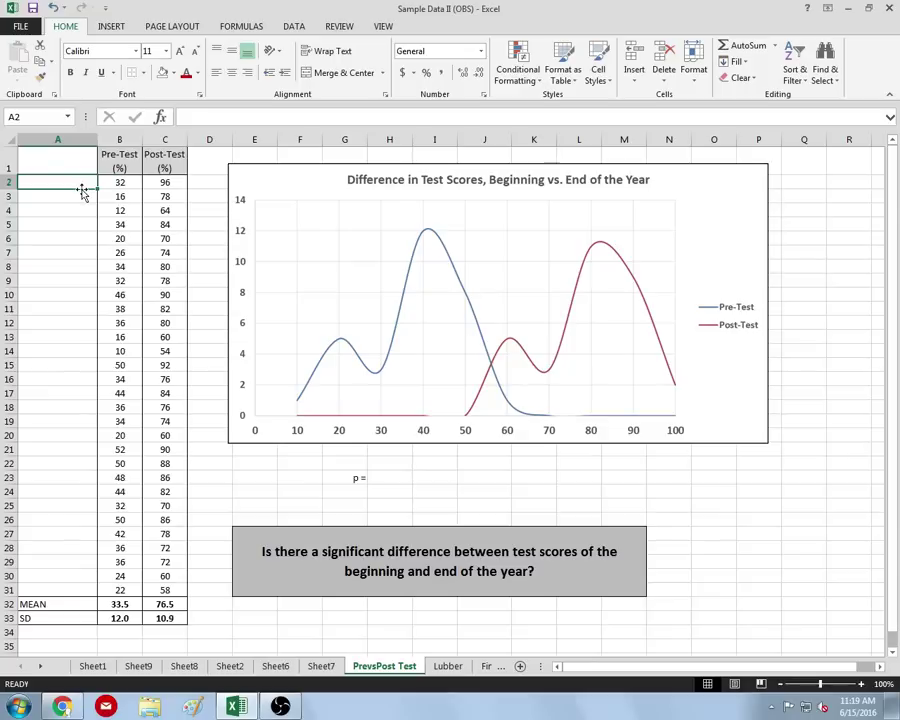
Enter three student first names in A2:A4 beside their Pre-Test and Post-Test scores
type("Jo")
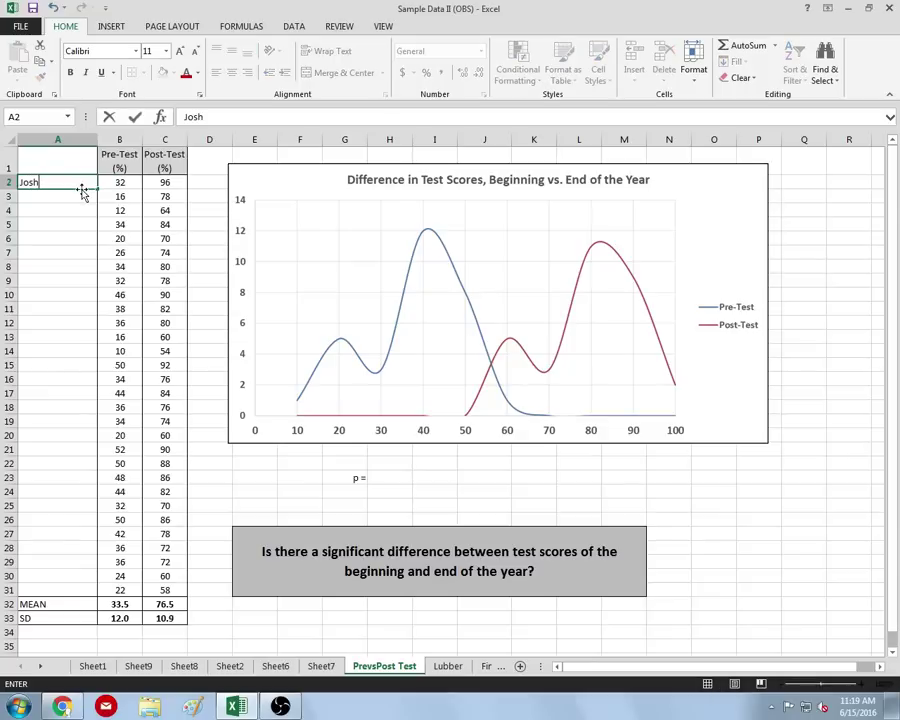
type("sh")
key("Return")
type("Sally")
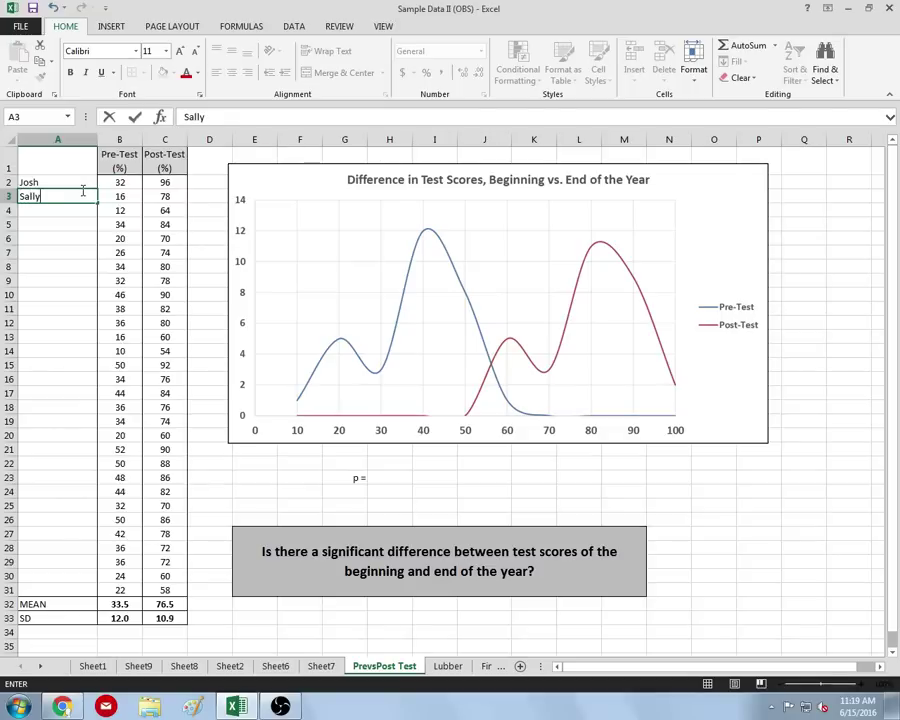
key("Return")
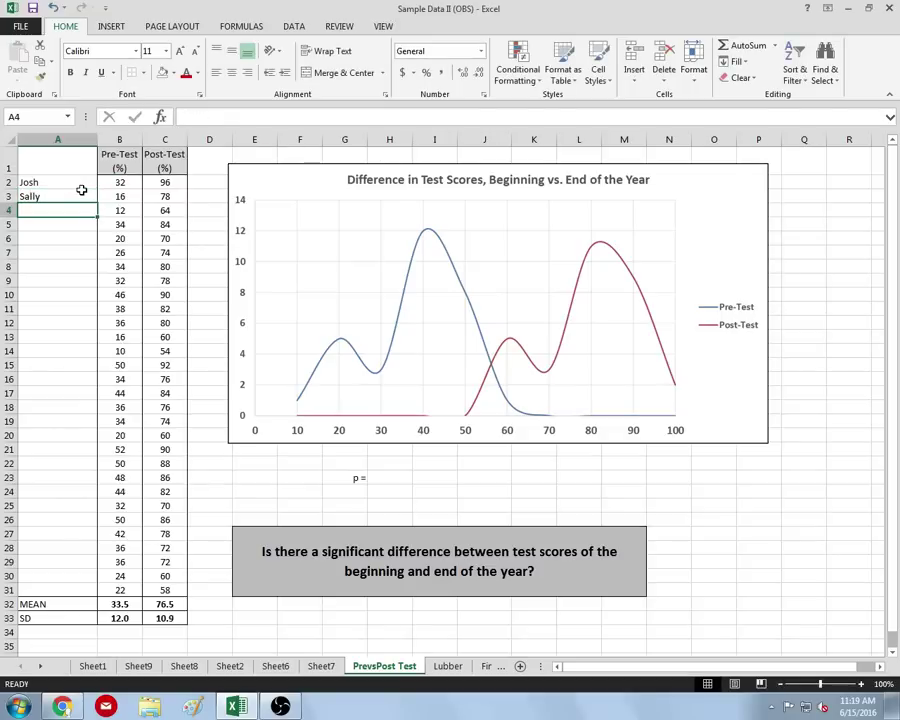
type("Sarah")
key("Return")
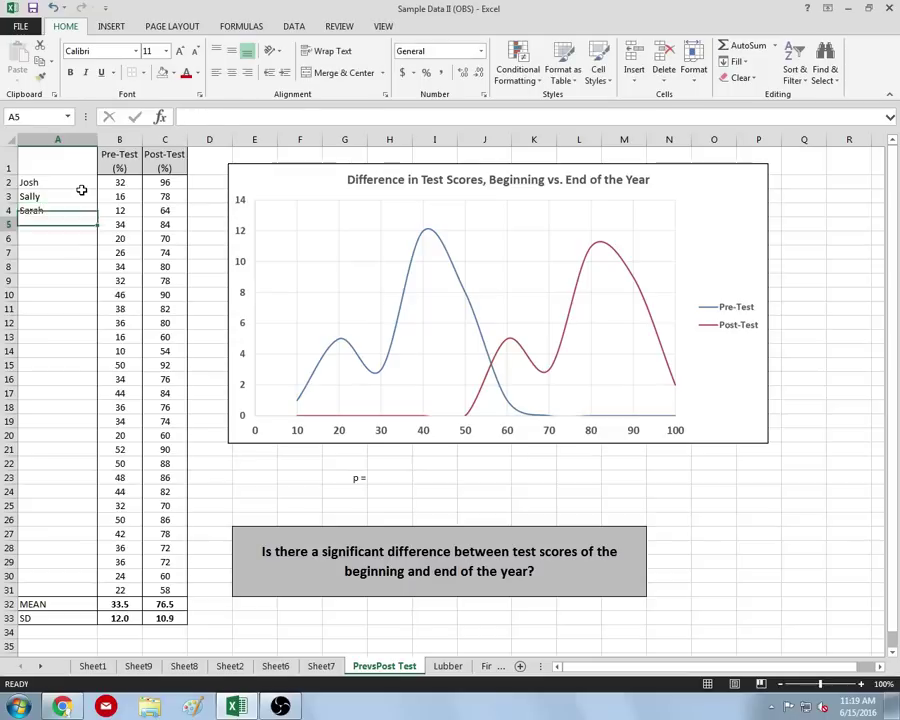
left_click_drag(170, 182, 84, 177)
left_click_drag(165, 196, 71, 200)
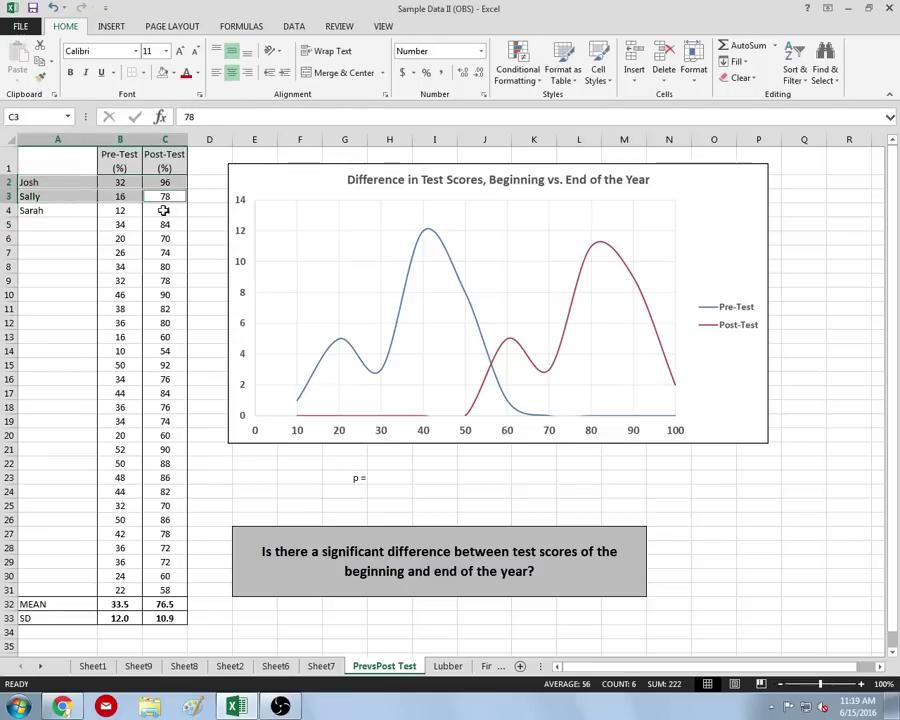
left_click_drag(165, 210, 70, 206)
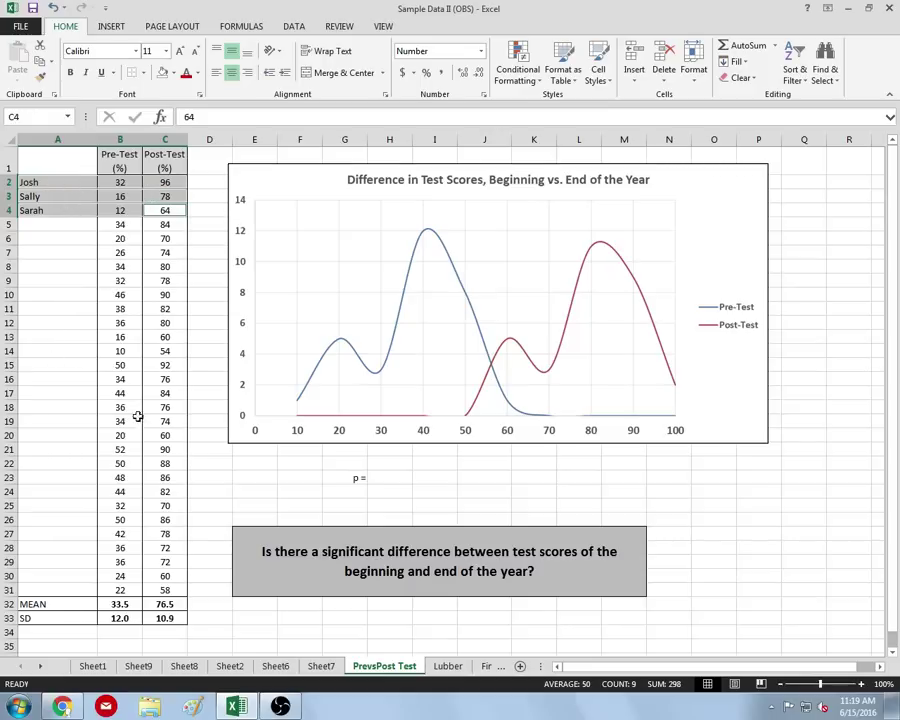
left_click(153, 230)
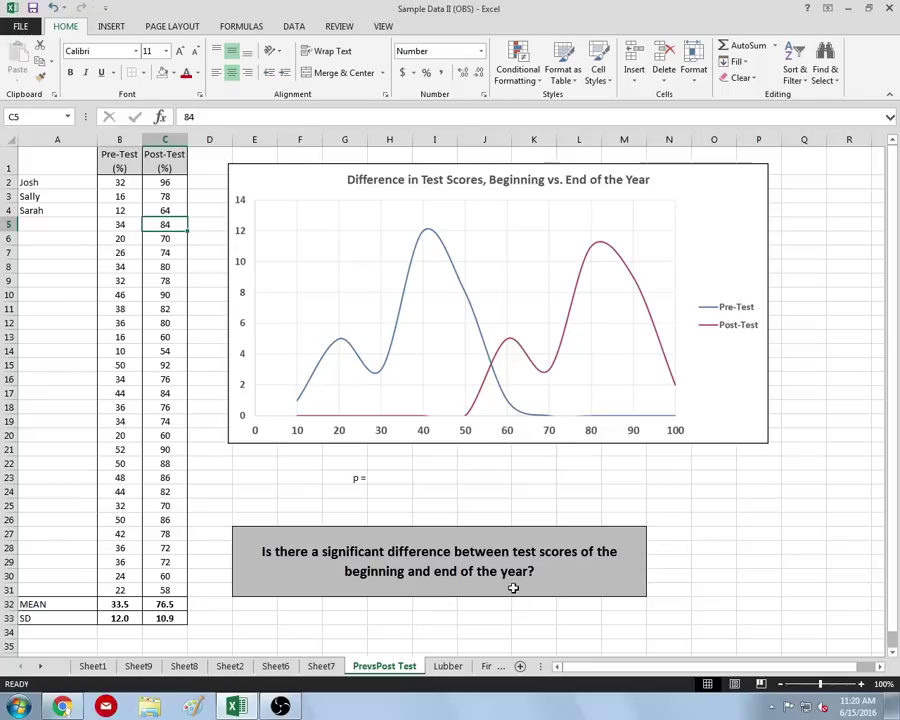
left_click(180, 669)
left_click(228, 668)
left_click(273, 668)
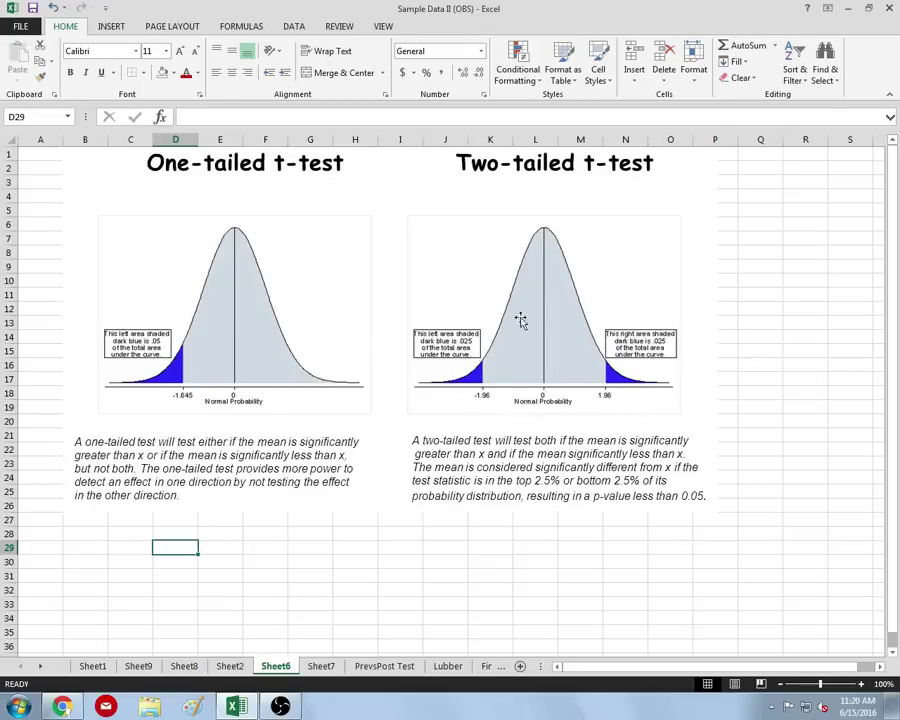
left_click(321, 666)
left_click(371, 665)
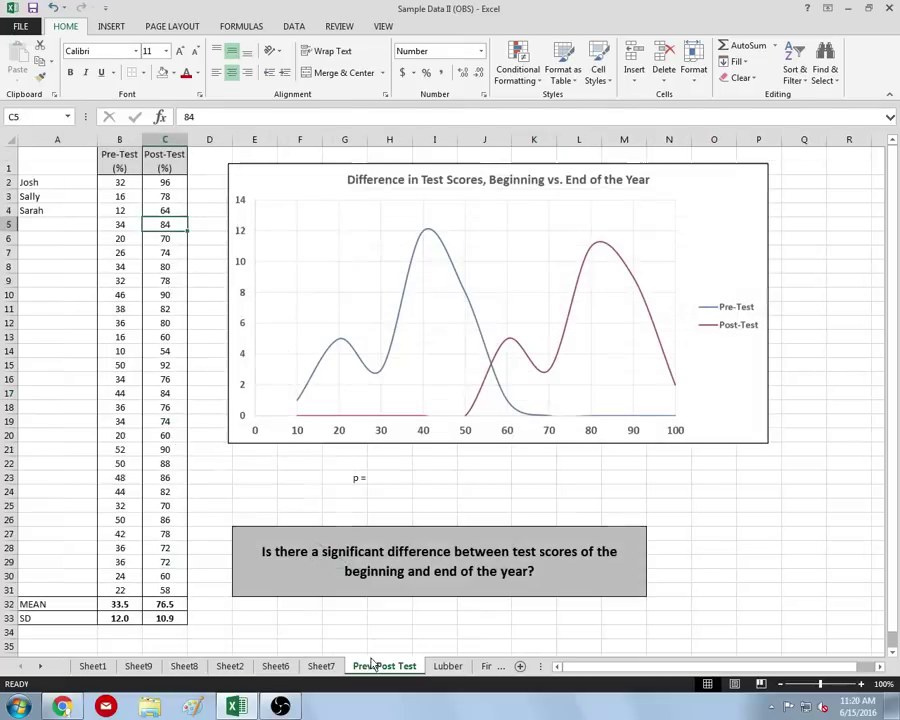
left_click(391, 478)
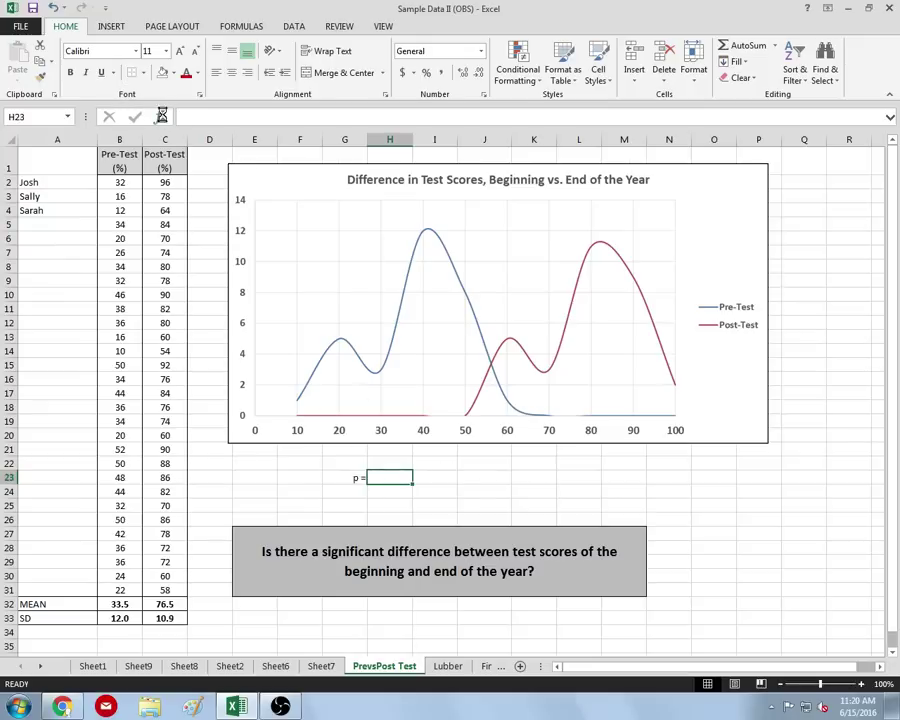
Insert the T.TEST function into the p-value cell H23
left_click(162, 116)
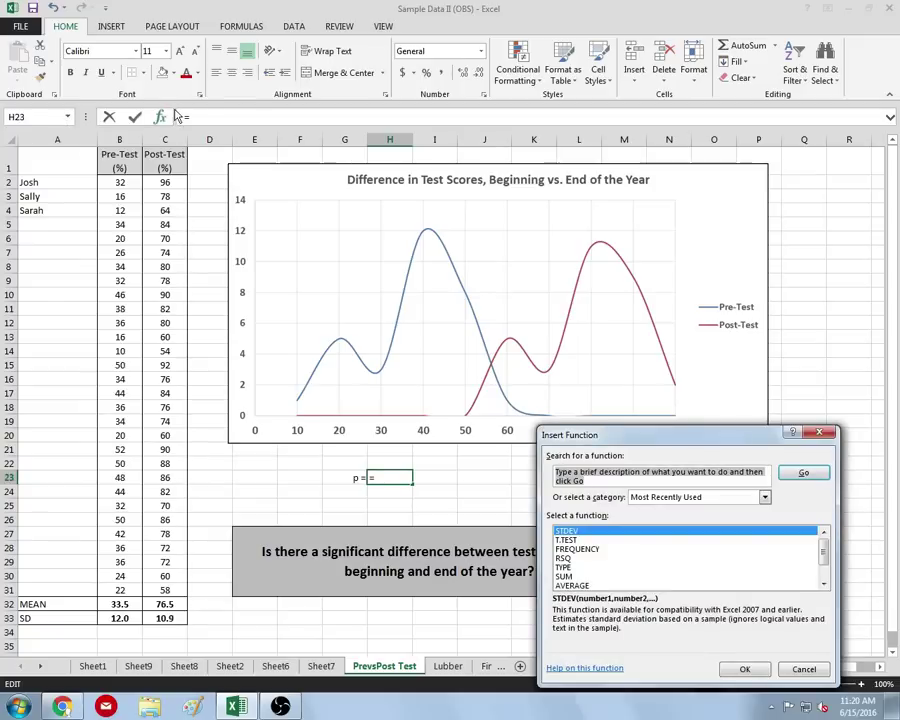
left_click(764, 497)
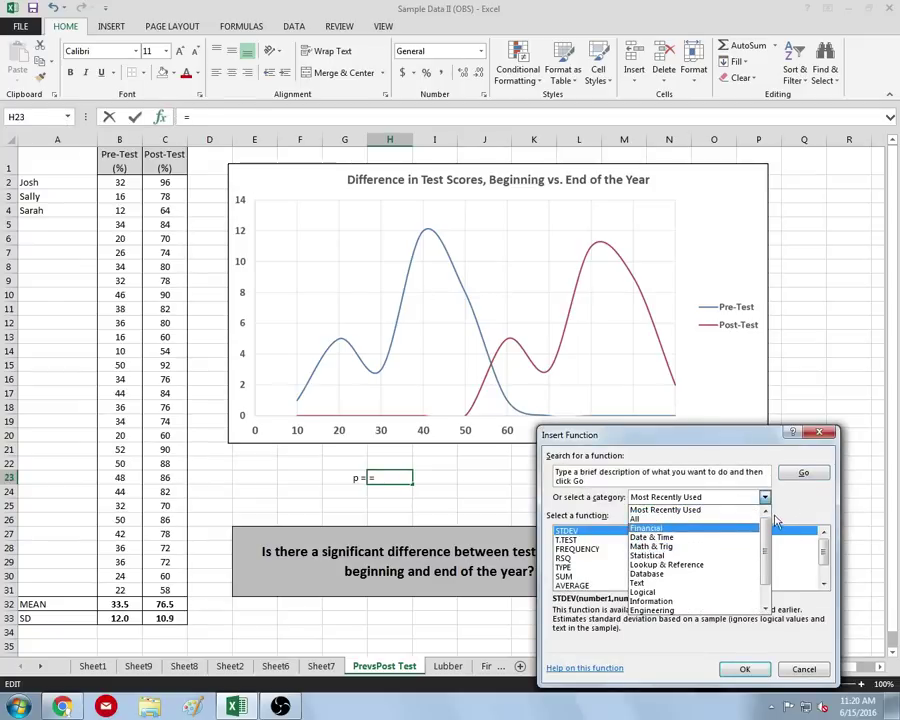
left_click(742, 499)
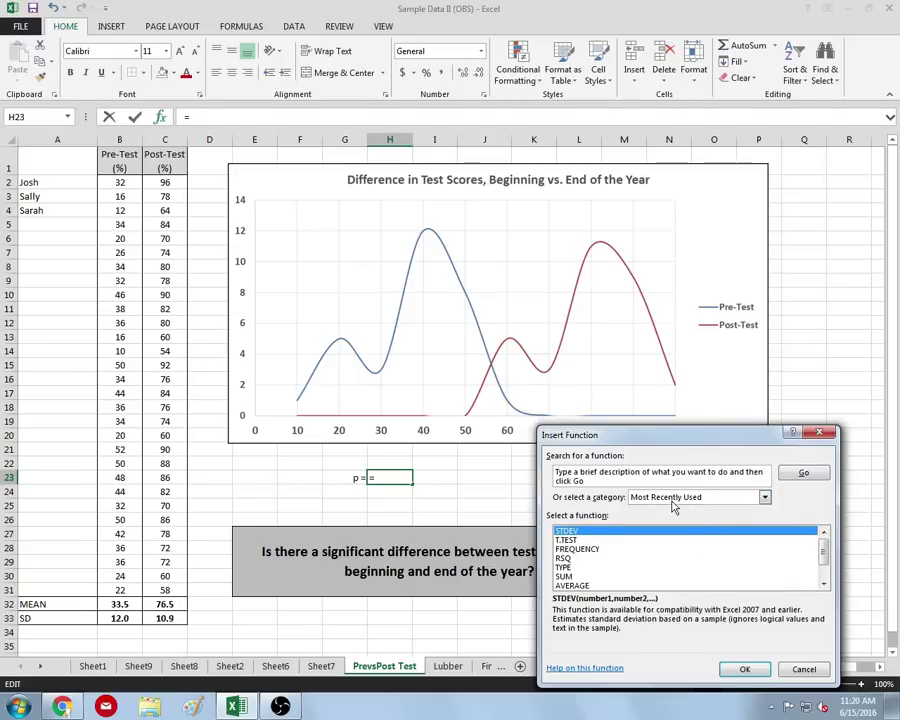
left_click(577, 541)
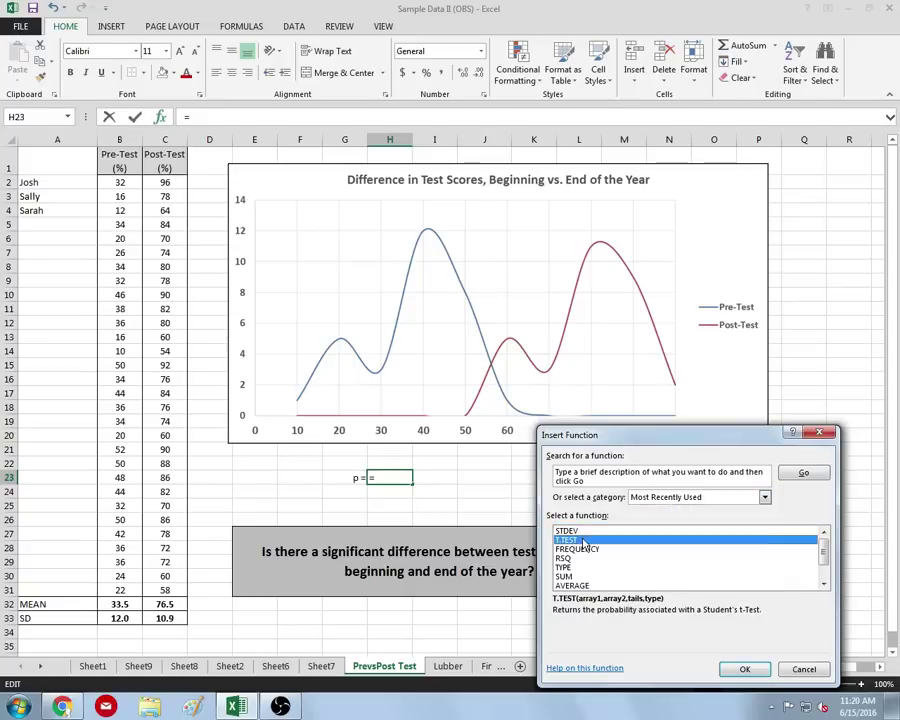
left_click(746, 669)
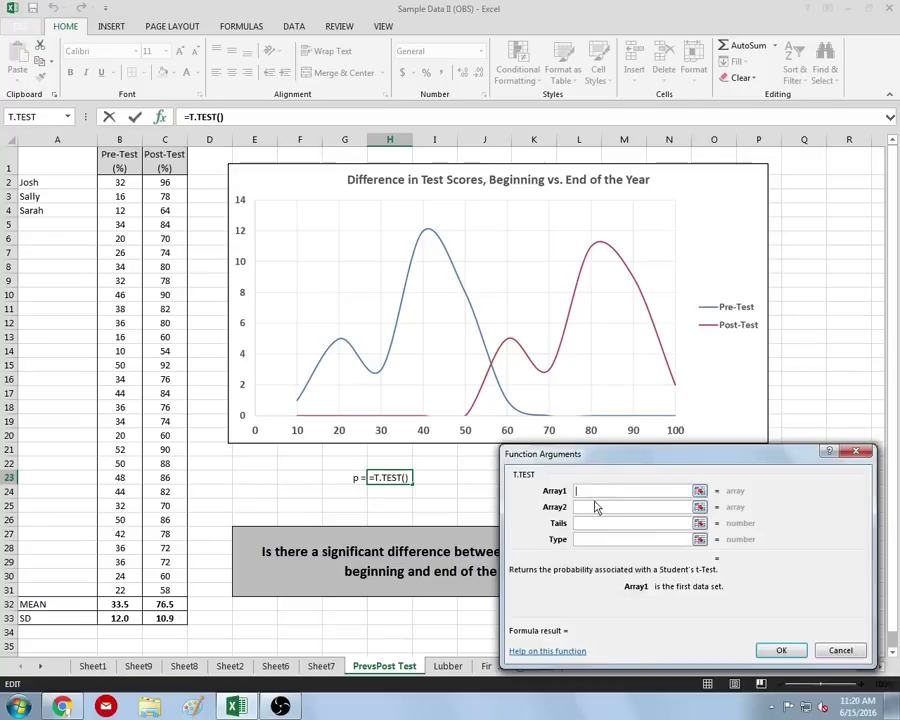
Set T.TEST to B2:B31 and C2:C31, tails 2, type 1, giving 1.6975E-24
left_click(124, 182)
left_click_drag(124, 182, 118, 588)
left_click(595, 510)
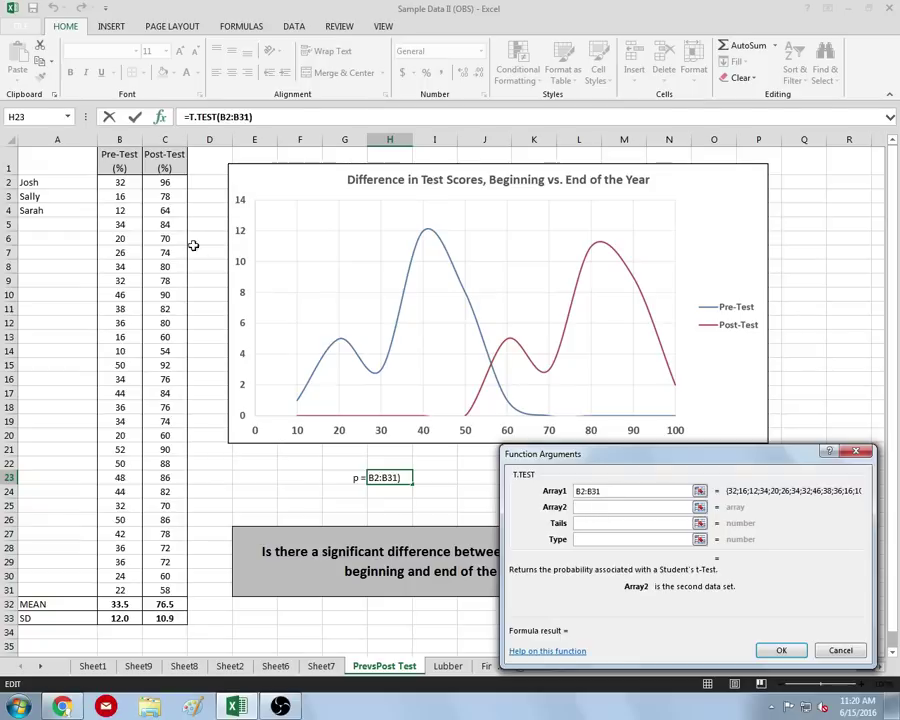
left_click_drag(168, 182, 156, 590)
left_click(643, 521)
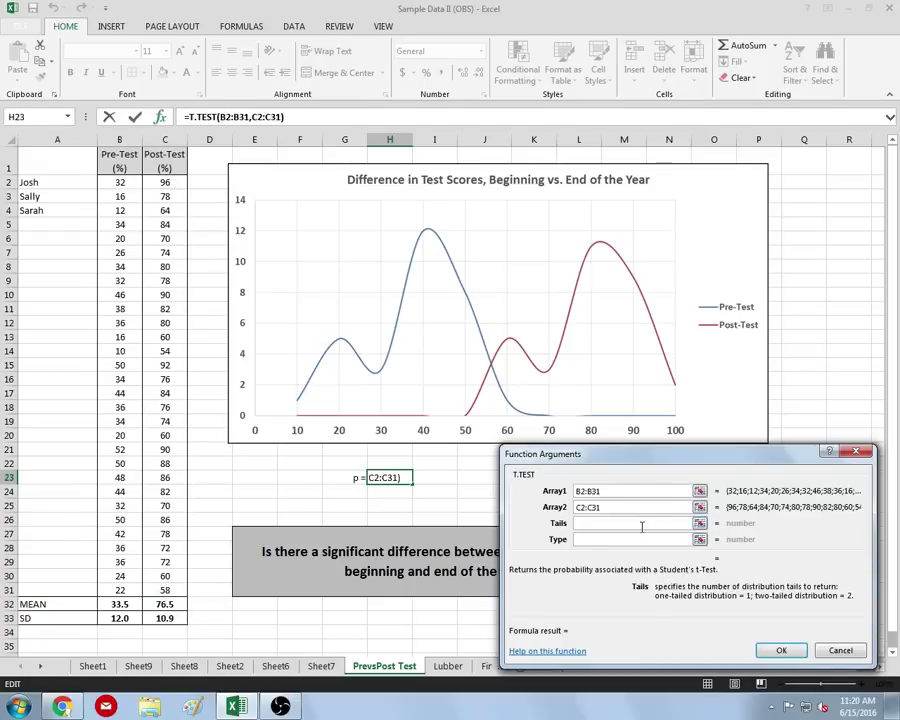
type("2")
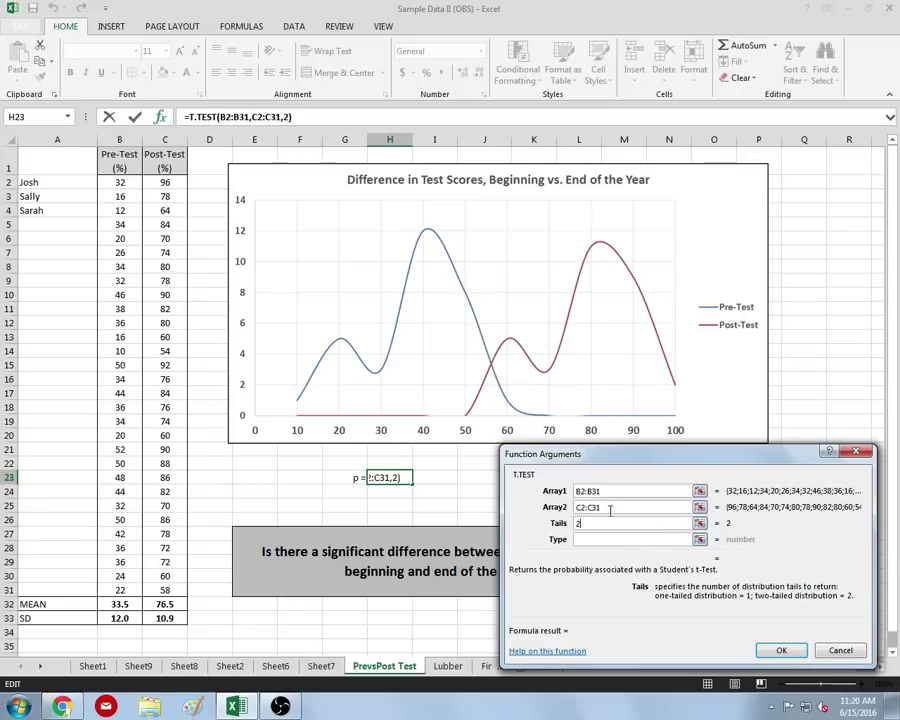
left_click(618, 541)
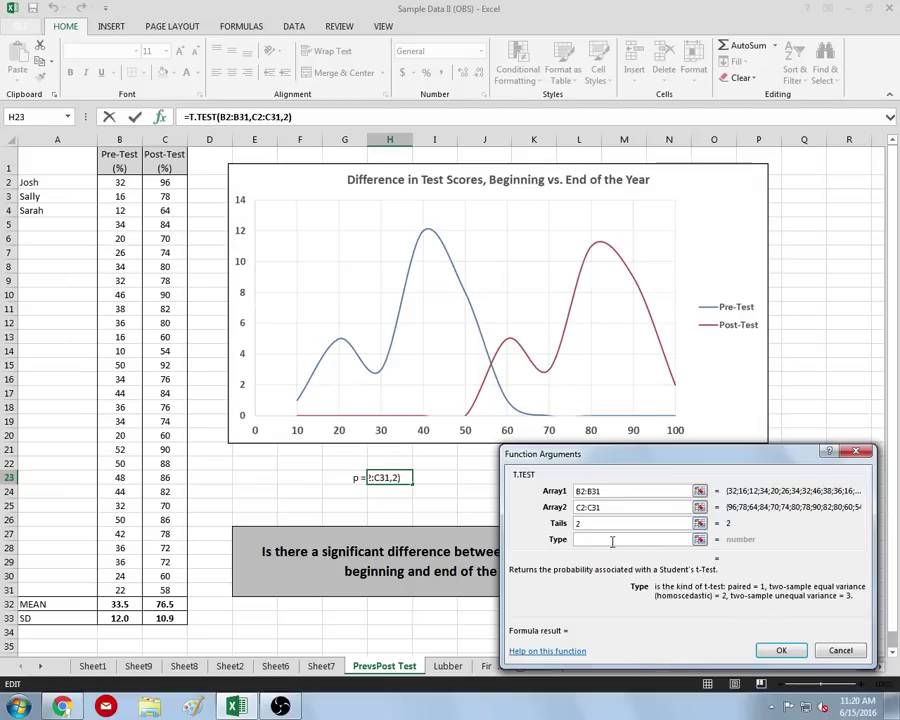
type("1")
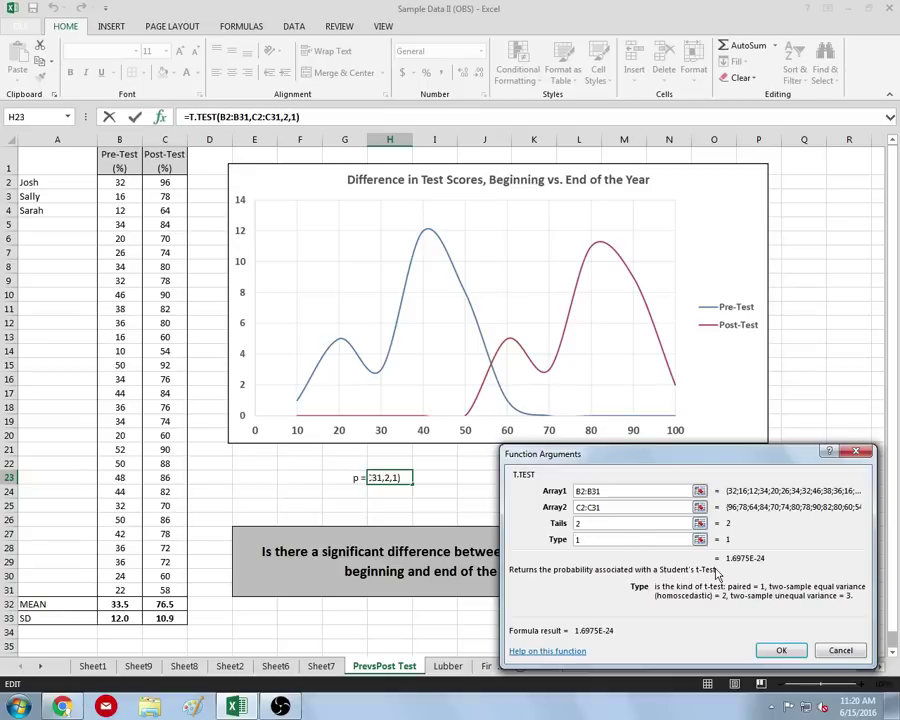
left_click(779, 648)
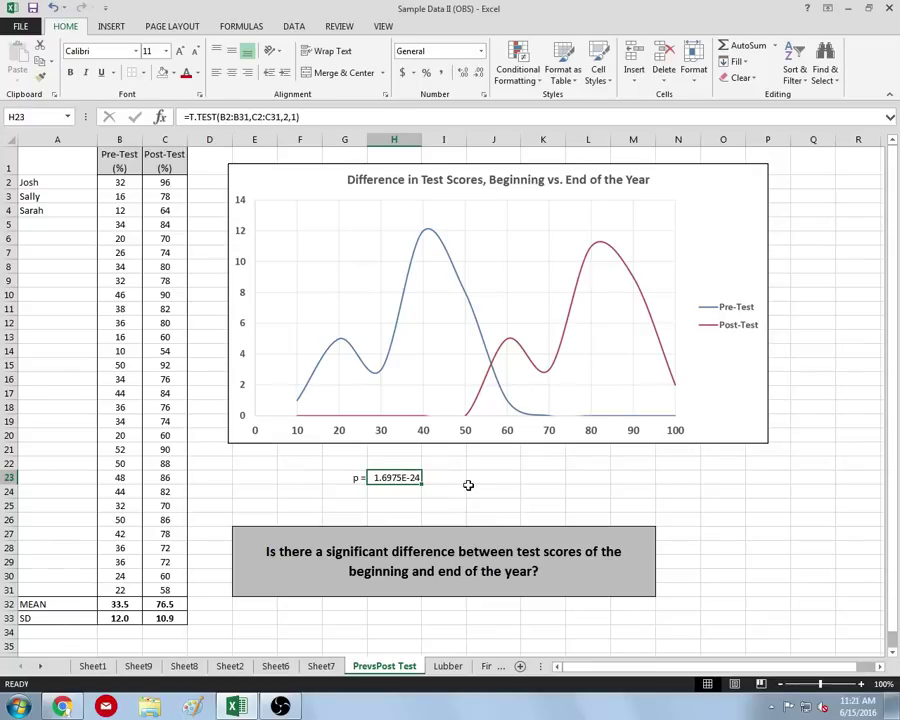
Write the p-value as a long decimal in H24, then go to the Lubber sheet
left_click(402, 493)
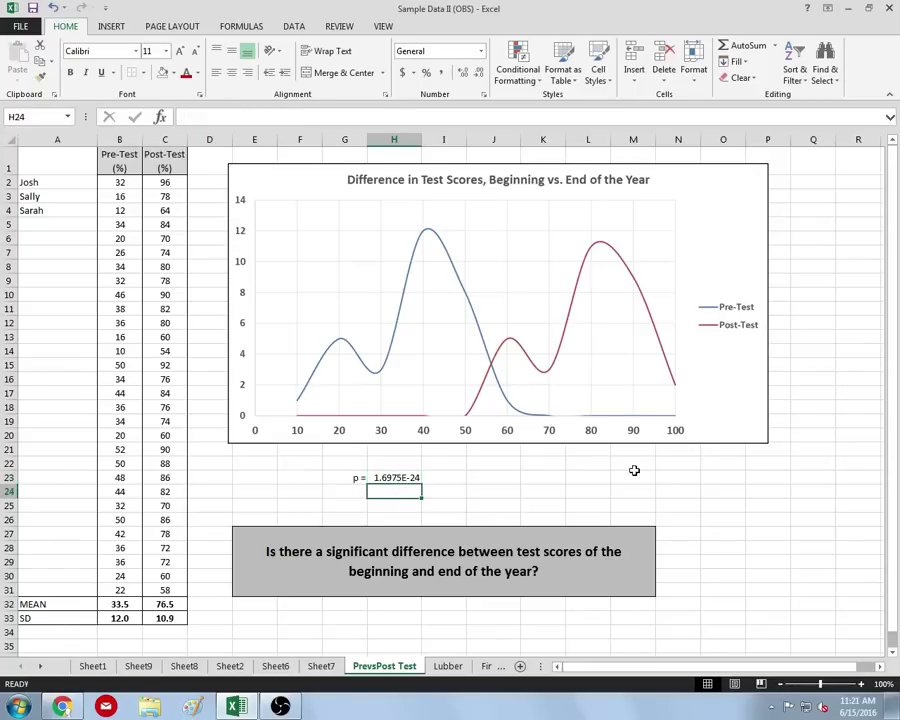
type("0.0")
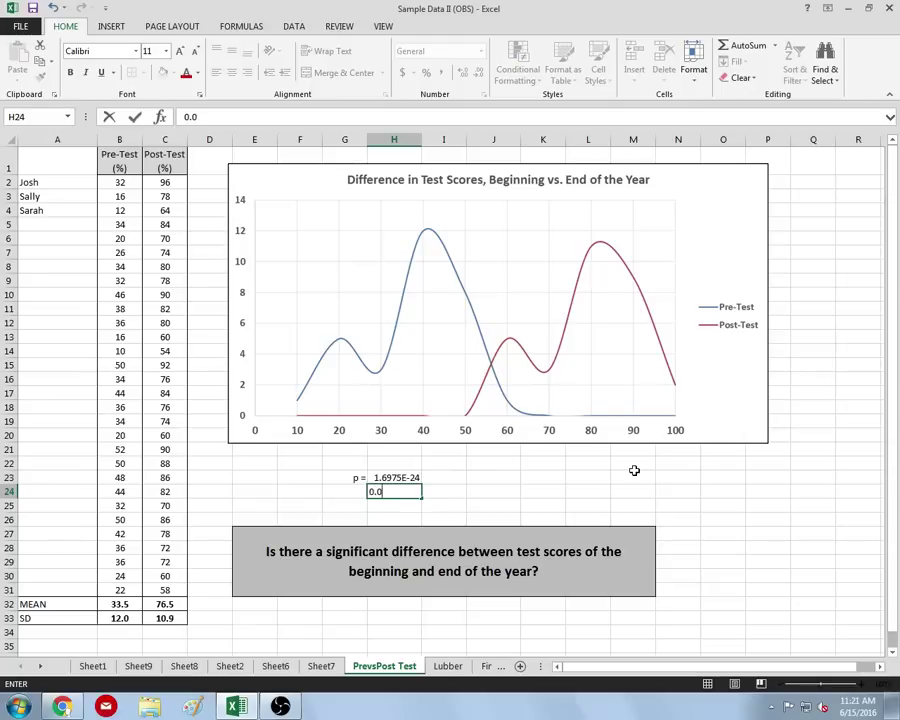
type("00000000000000000")
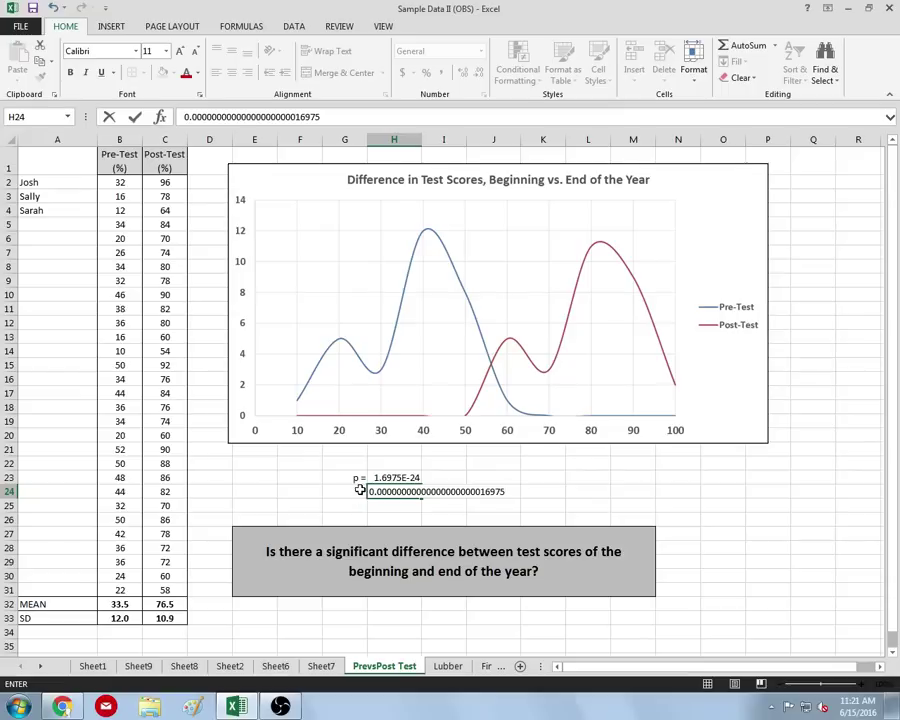
left_click(374, 495)
left_click(450, 667)
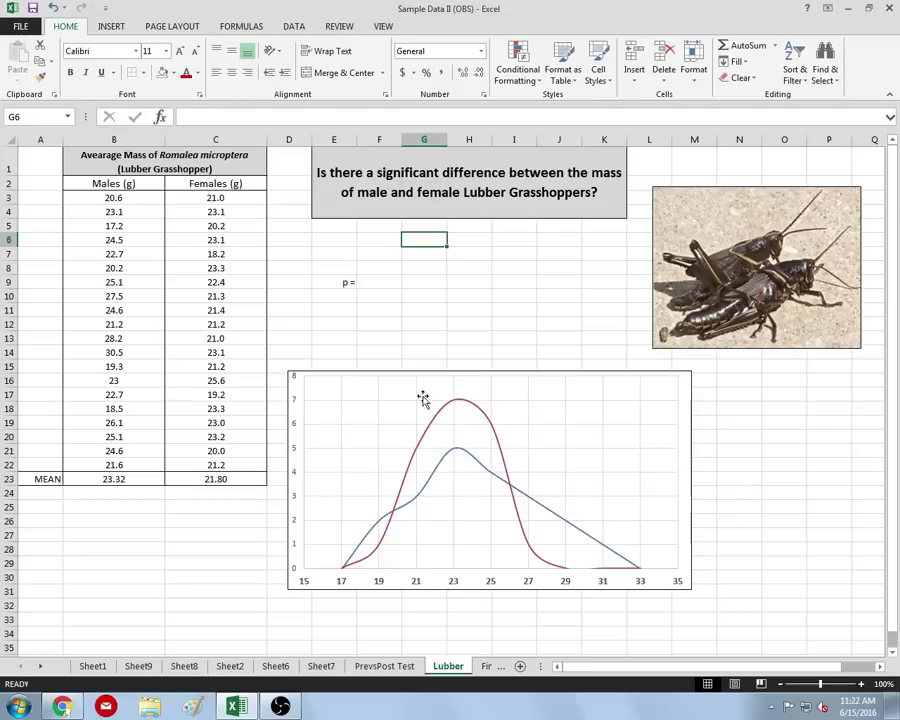
left_click(128, 482)
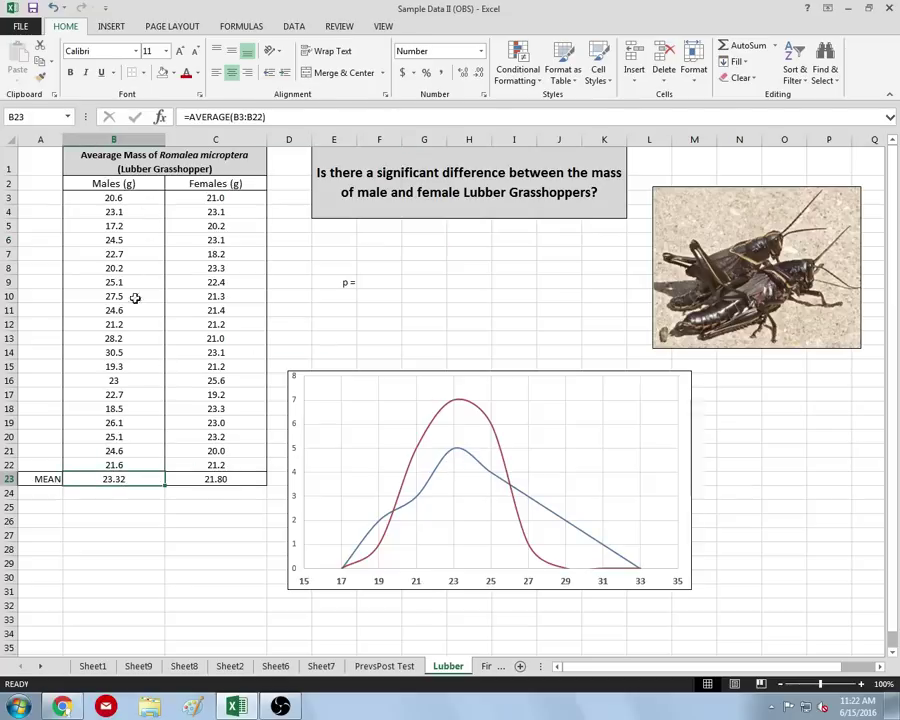
mouse_move(152, 481)
left_mouse_down()
mouse_move(184, 481)
mouse_move(145, 478)
left_mouse_up()
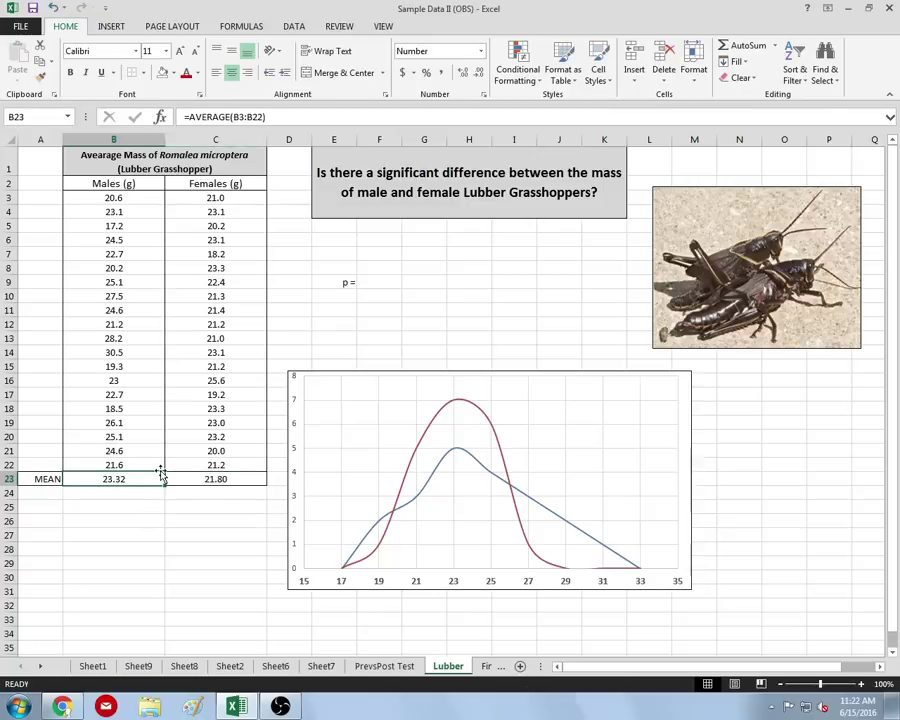
left_click(151, 508)
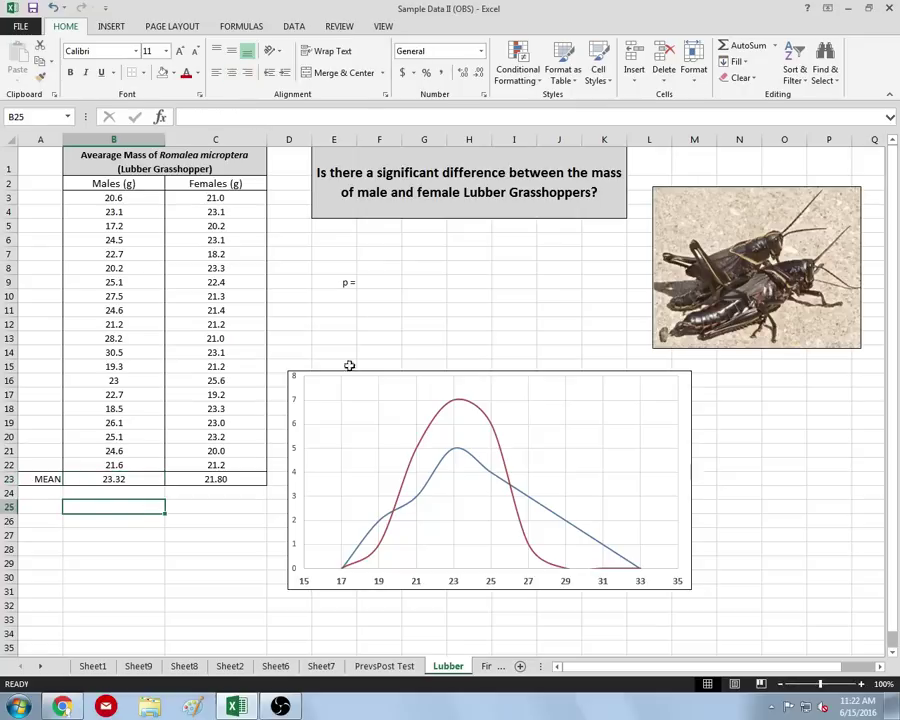
left_click(375, 287)
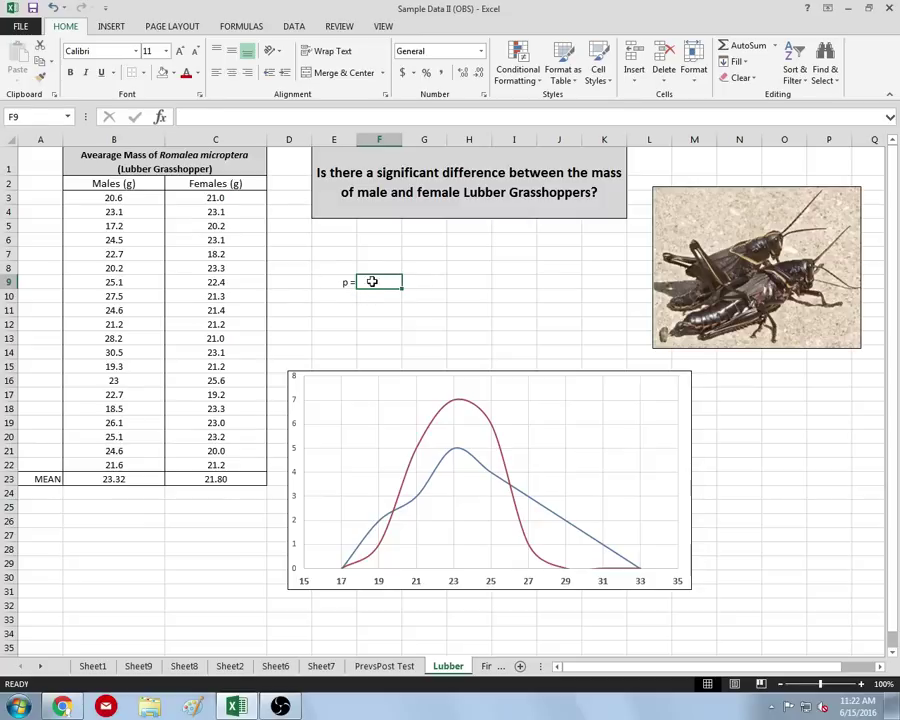
Insert the T.TEST function into the Lubber p = cell
left_click(162, 117)
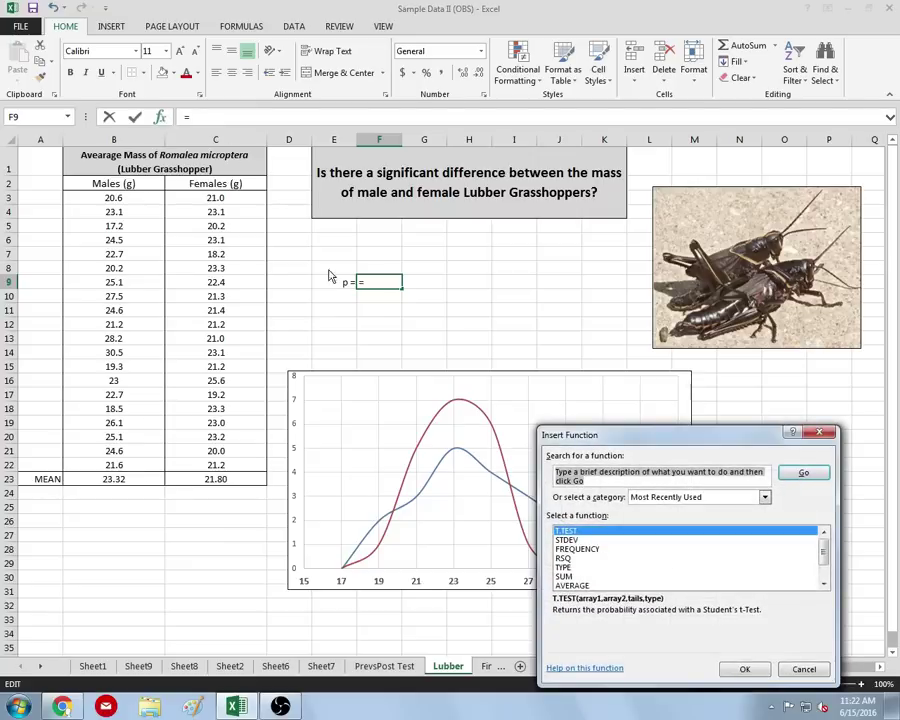
left_click(699, 498)
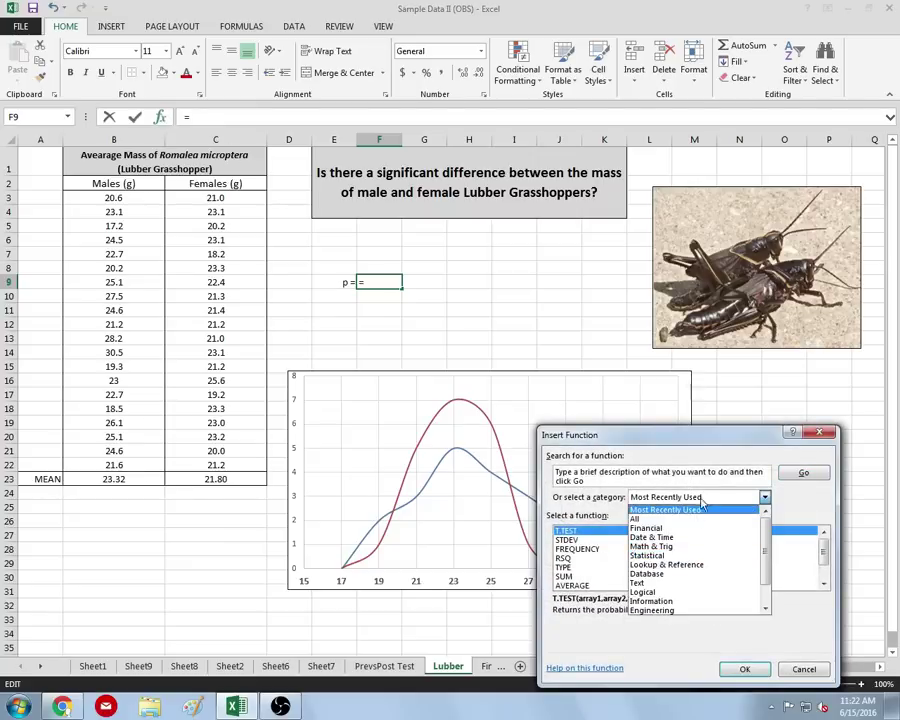
left_click(703, 499)
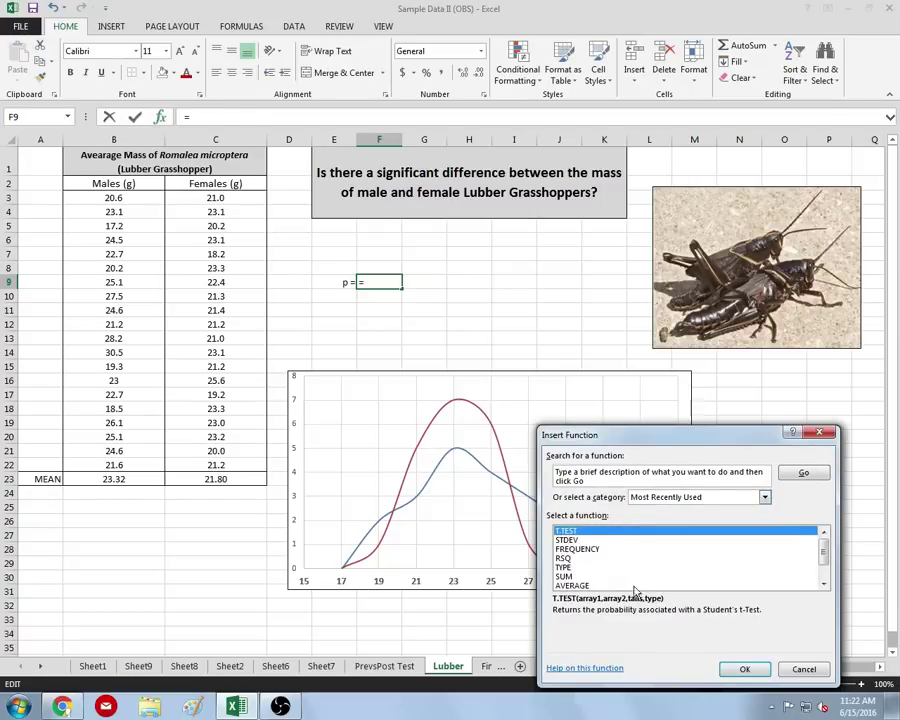
left_click(745, 669)
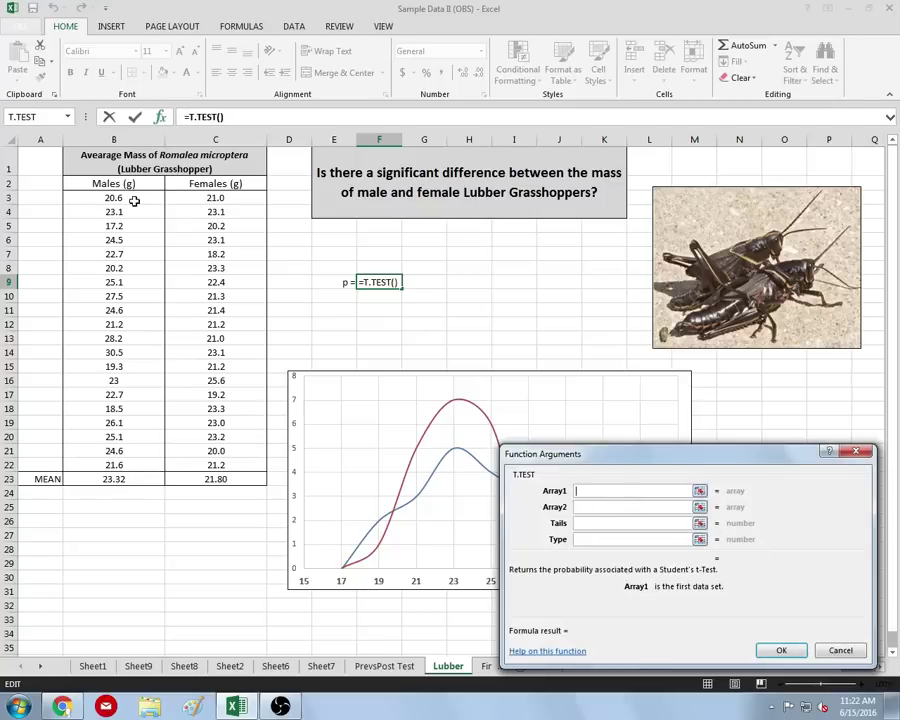
Set T.TEST to B3:B22 and C3:C22, tails 2, type 3, giving 0.082952
left_click_drag(130, 197, 132, 466)
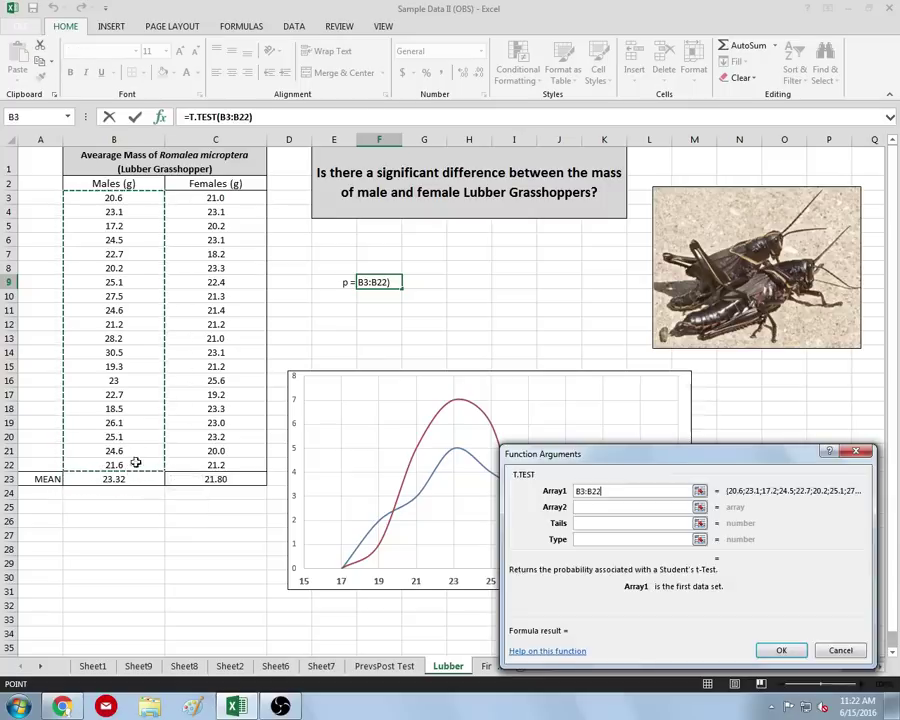
left_click(582, 508)
left_click_drag(222, 198, 227, 468)
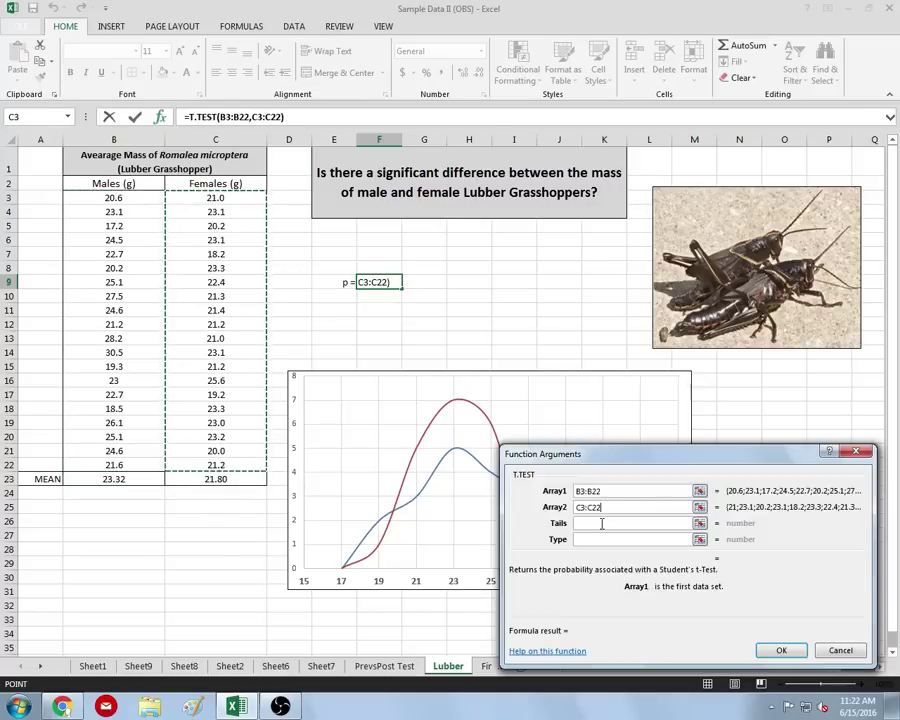
key("Tab")
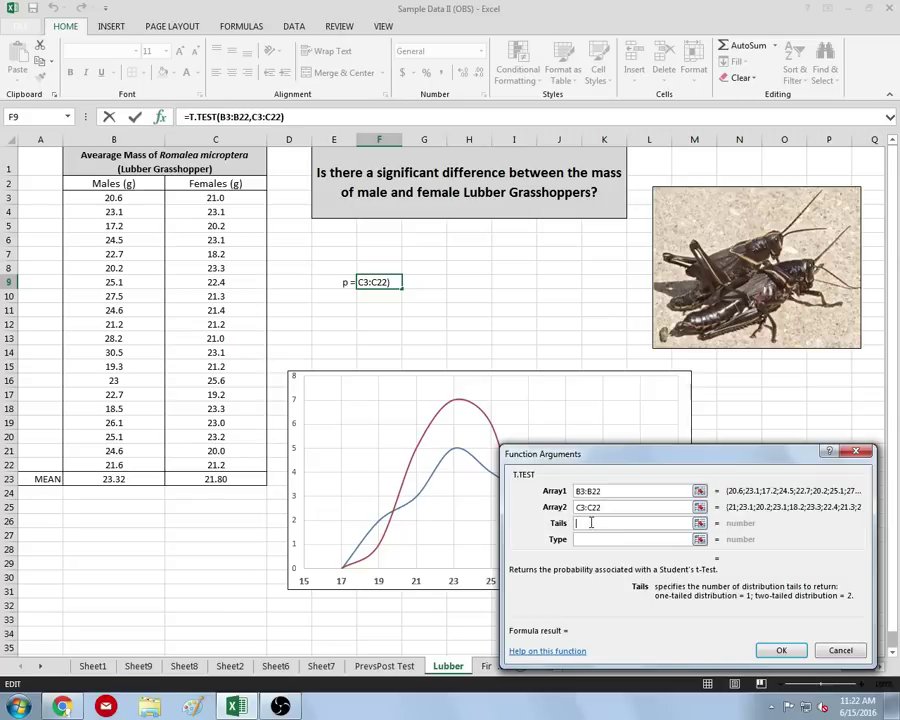
type("2")
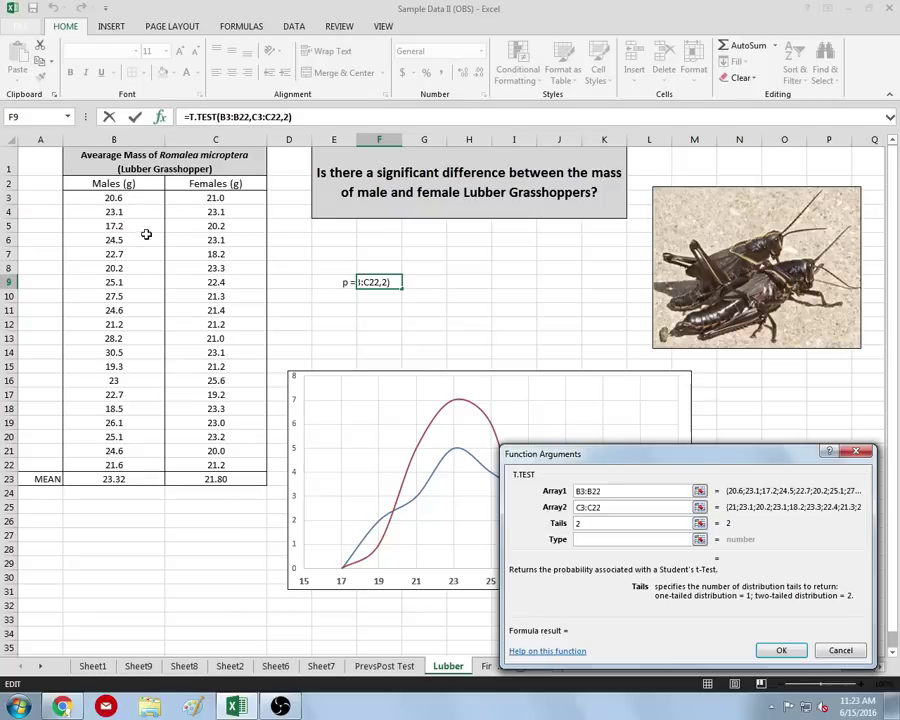
left_click(611, 538)
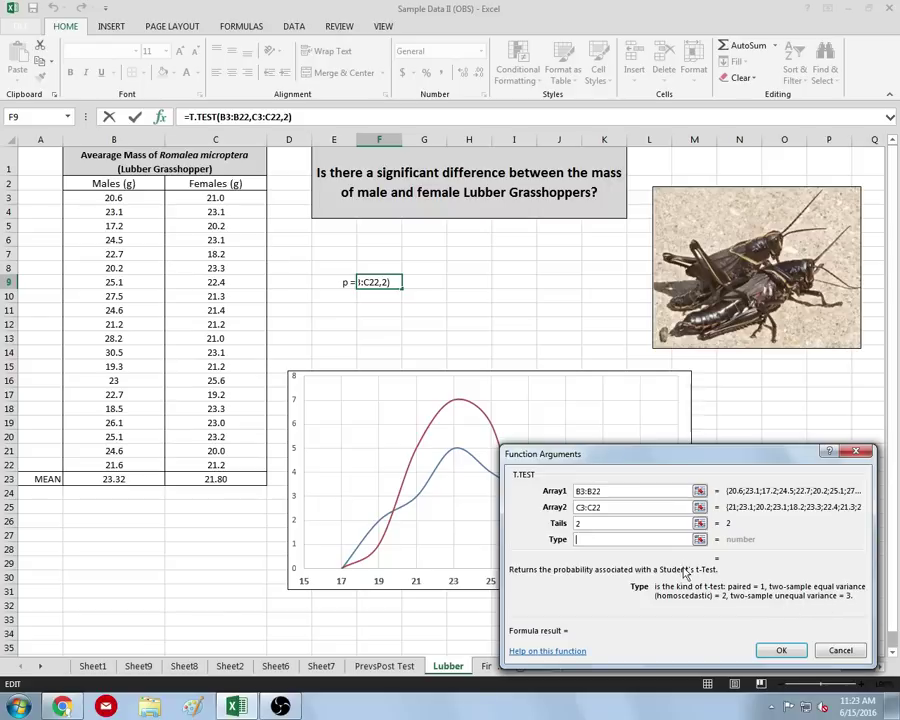
type("3")
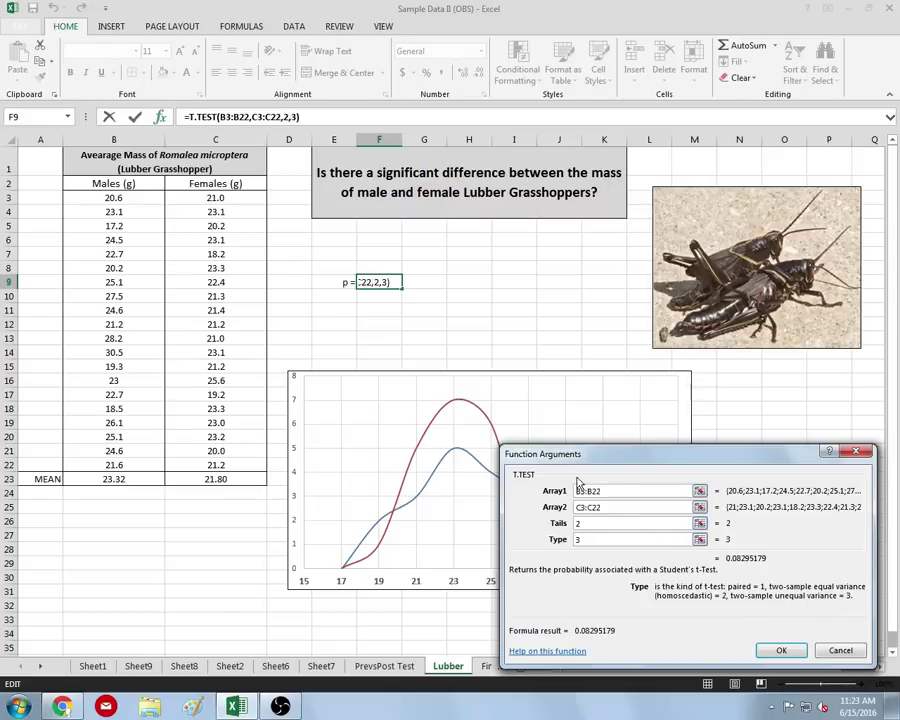
left_click(793, 650)
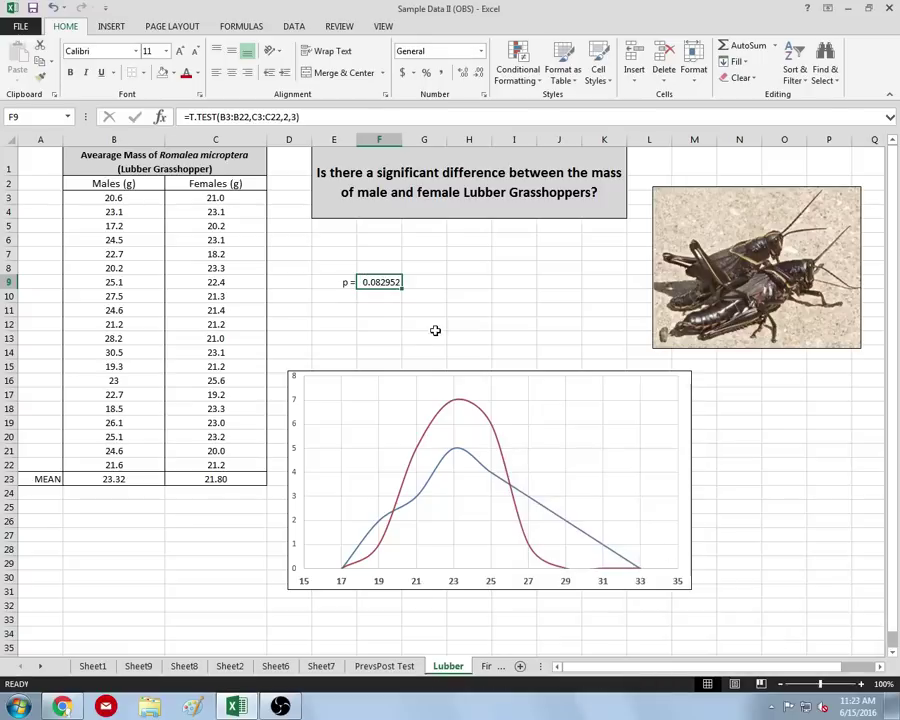
Check the T.TEST formula in the Lubber p = cell
left_click(385, 297)
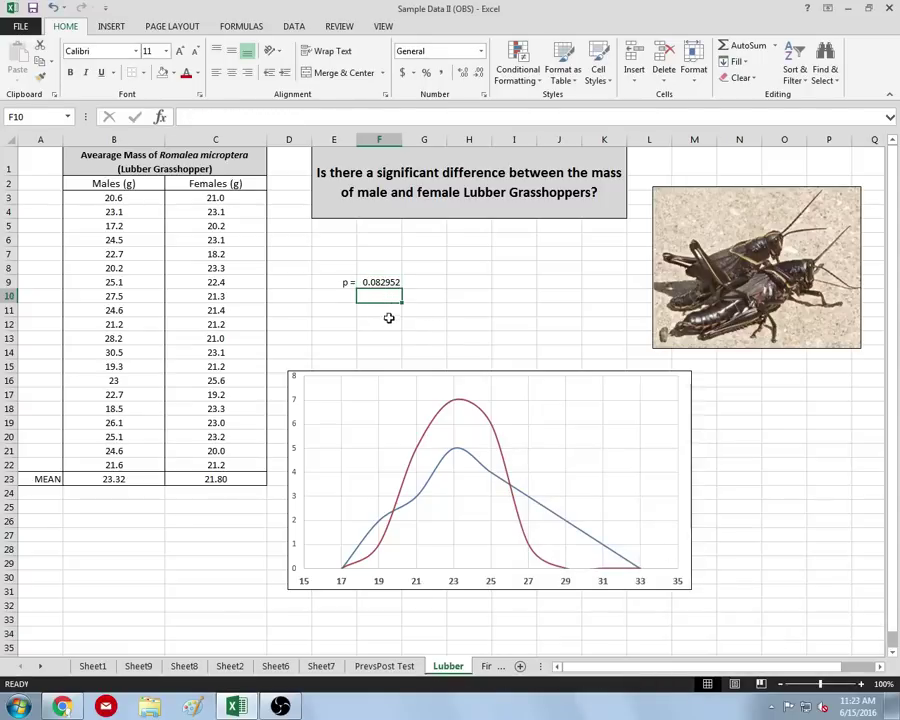
left_click(385, 283)
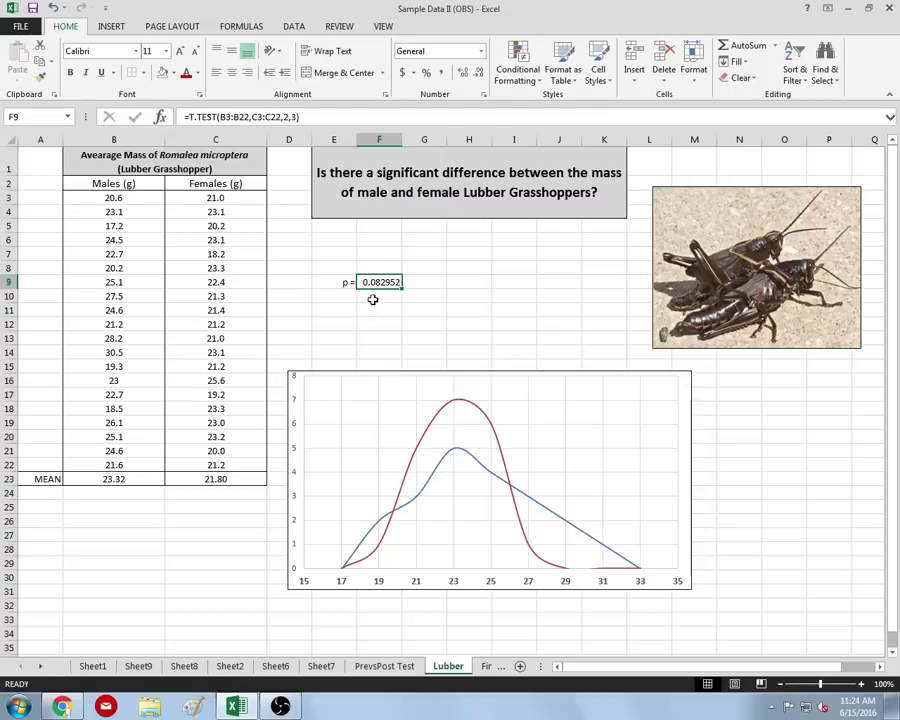
left_click_drag(340, 286, 388, 287)
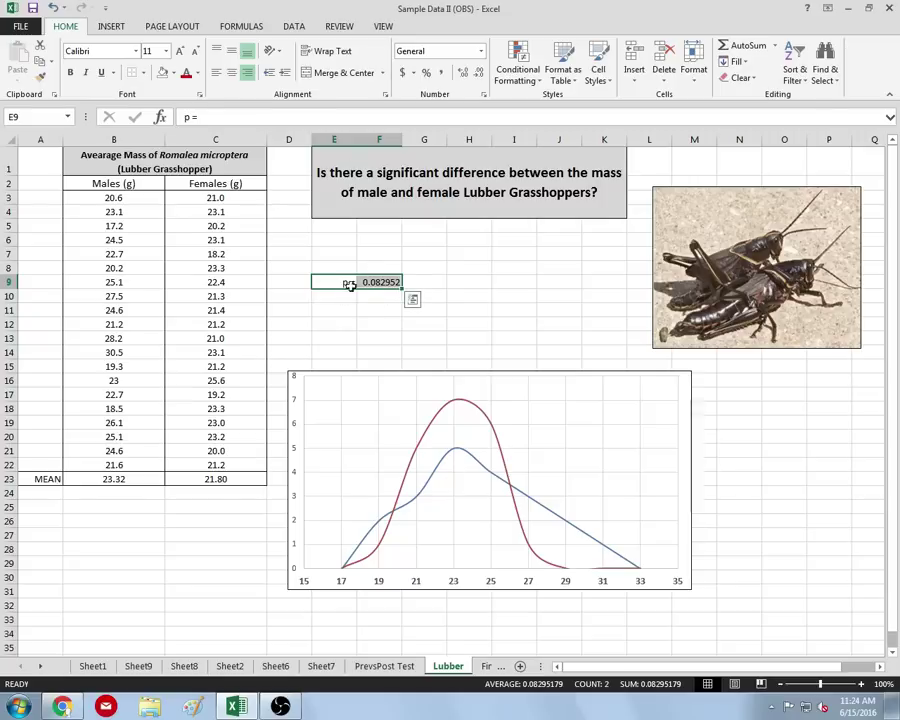
Review the male and female mass columns, then move to the Final Grades sheet
left_click(488, 666)
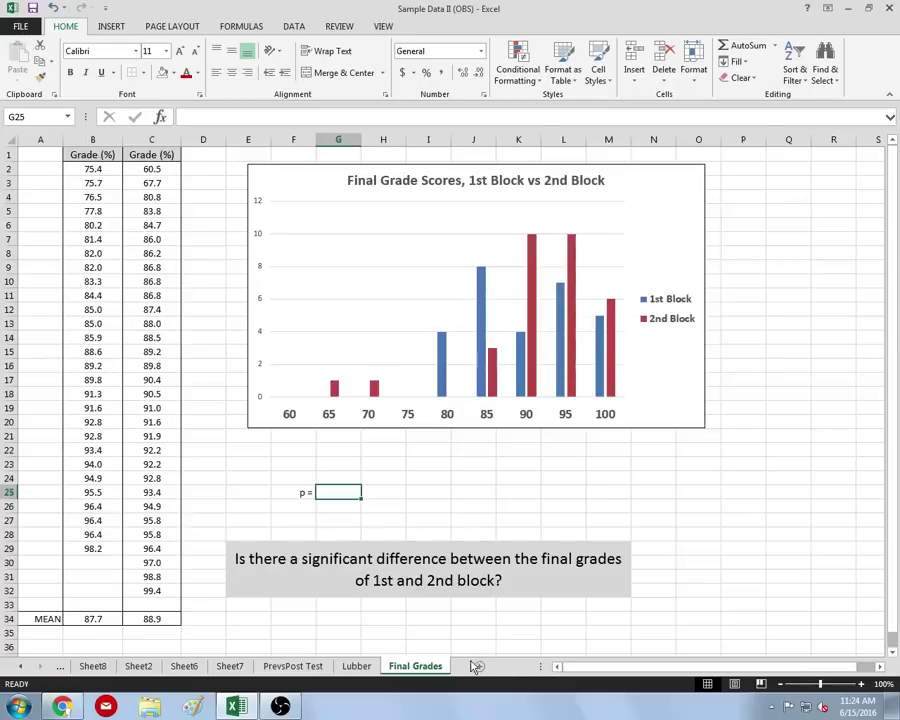
left_click(356, 666)
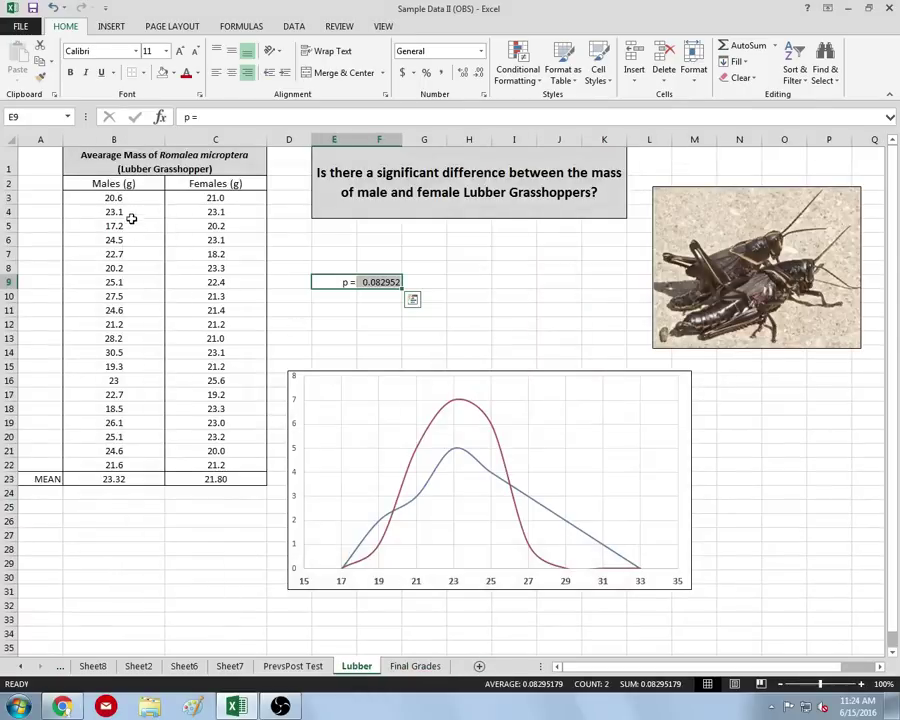
left_click_drag(132, 197, 124, 322)
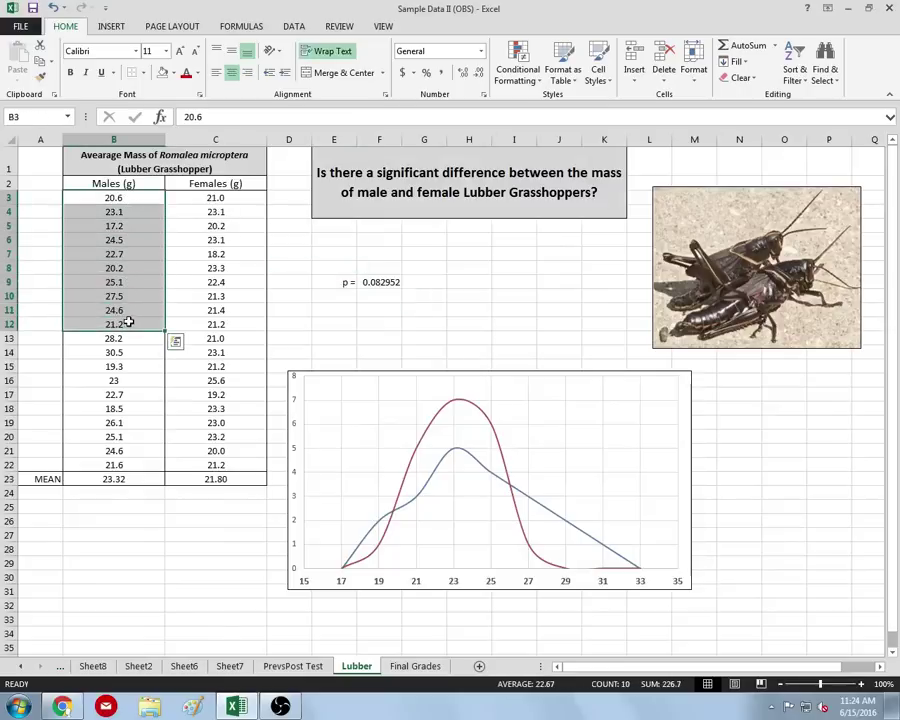
left_click_drag(195, 197, 195, 322)
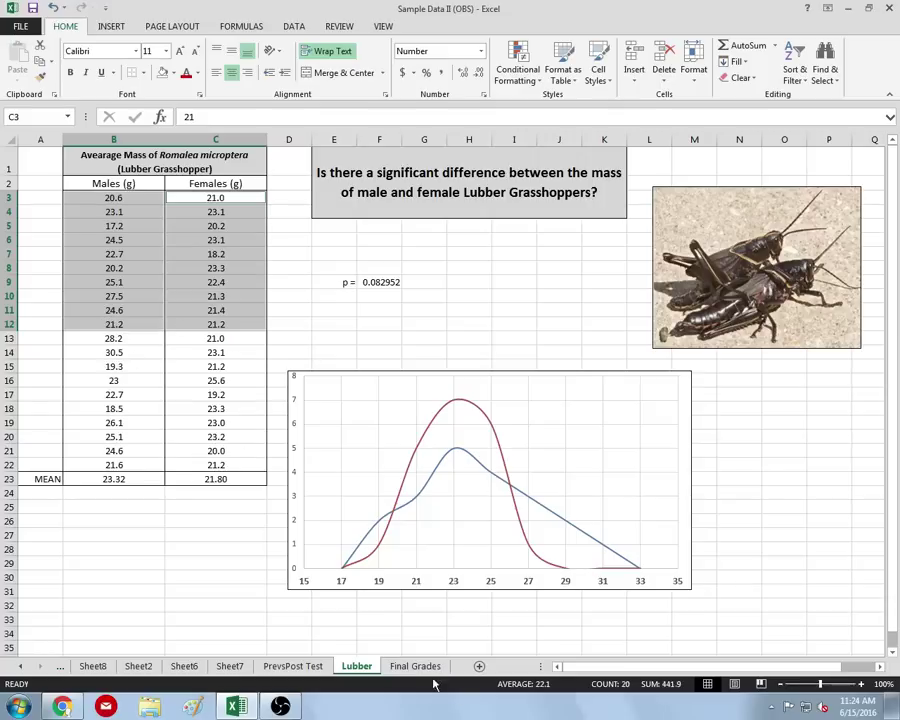
key("ctrl+Page_Down")
left_click(231, 313)
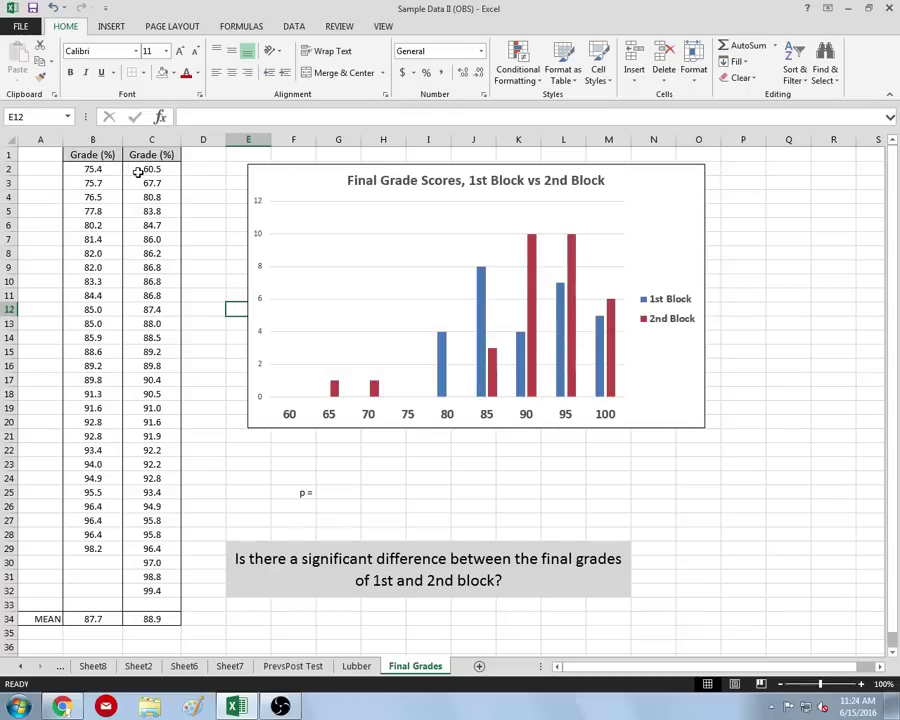
left_click(289, 584)
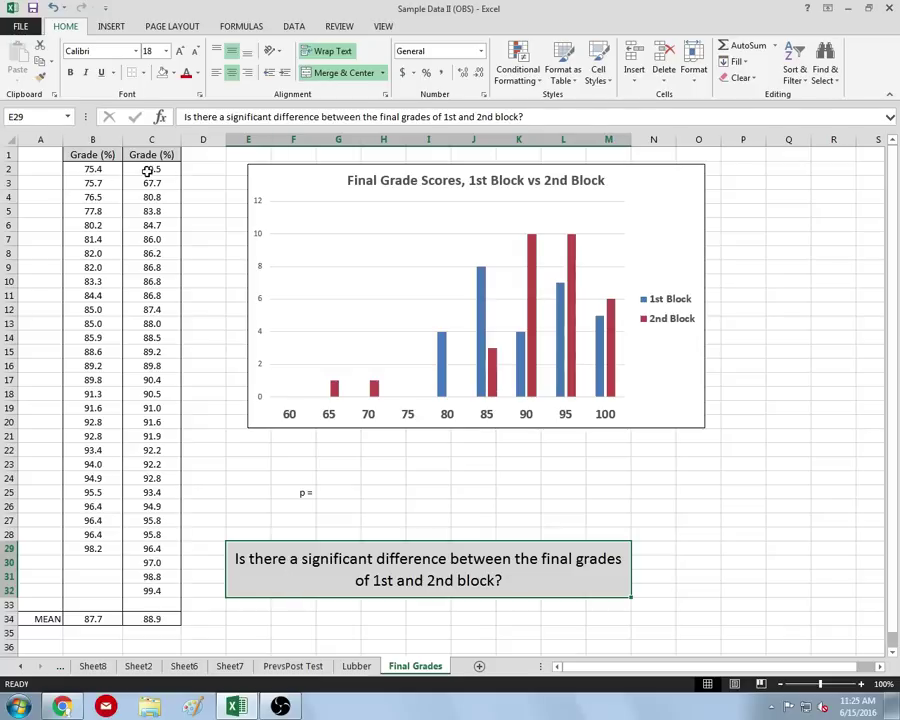
left_click_drag(152, 169, 77, 170)
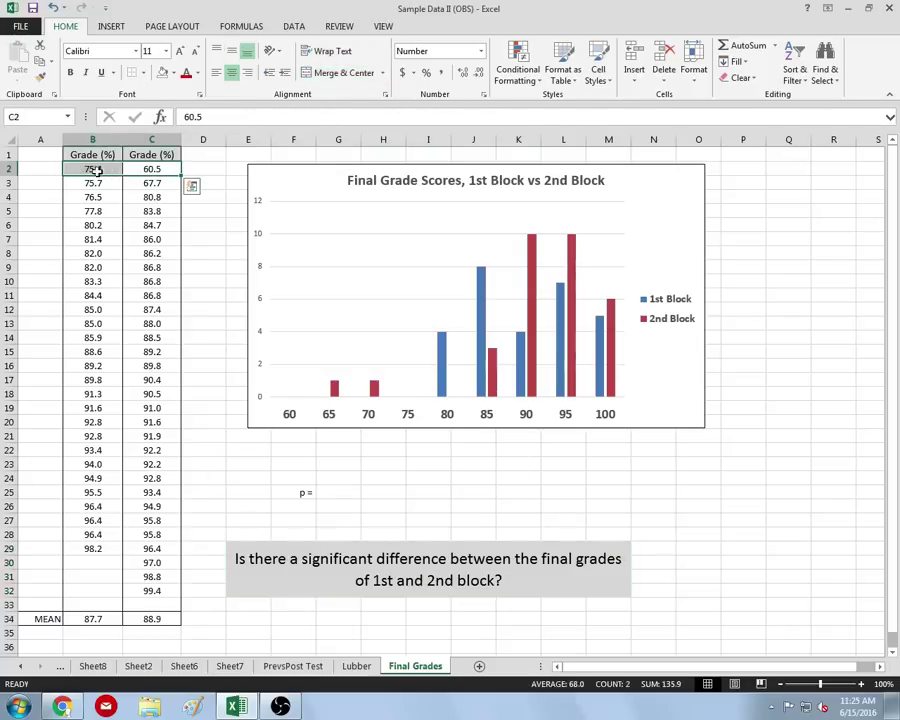
left_click_drag(146, 184, 98, 196)
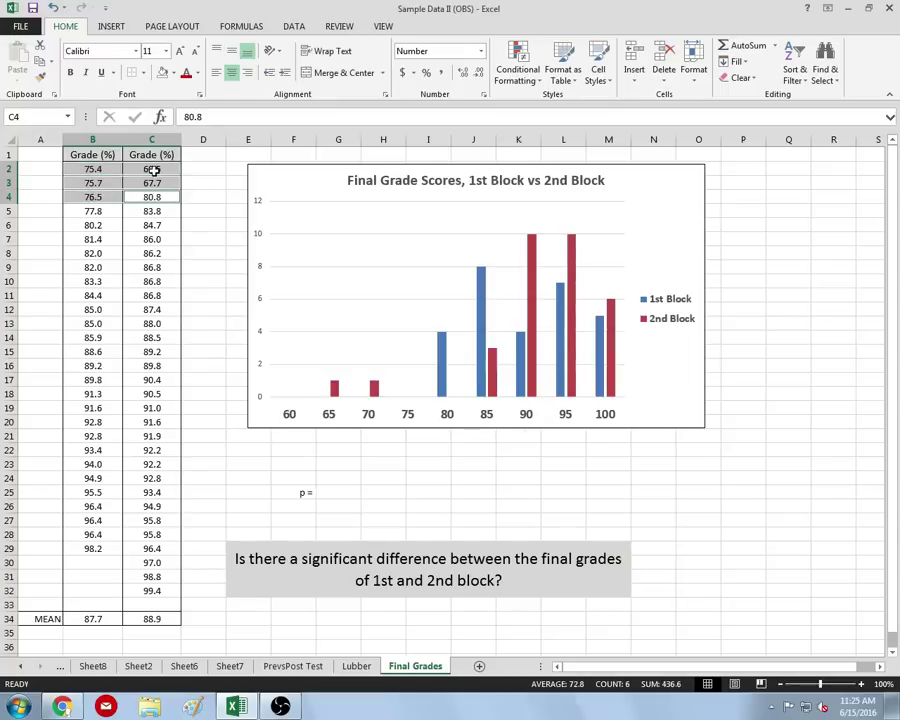
left_click_drag(145, 168, 43, 170)
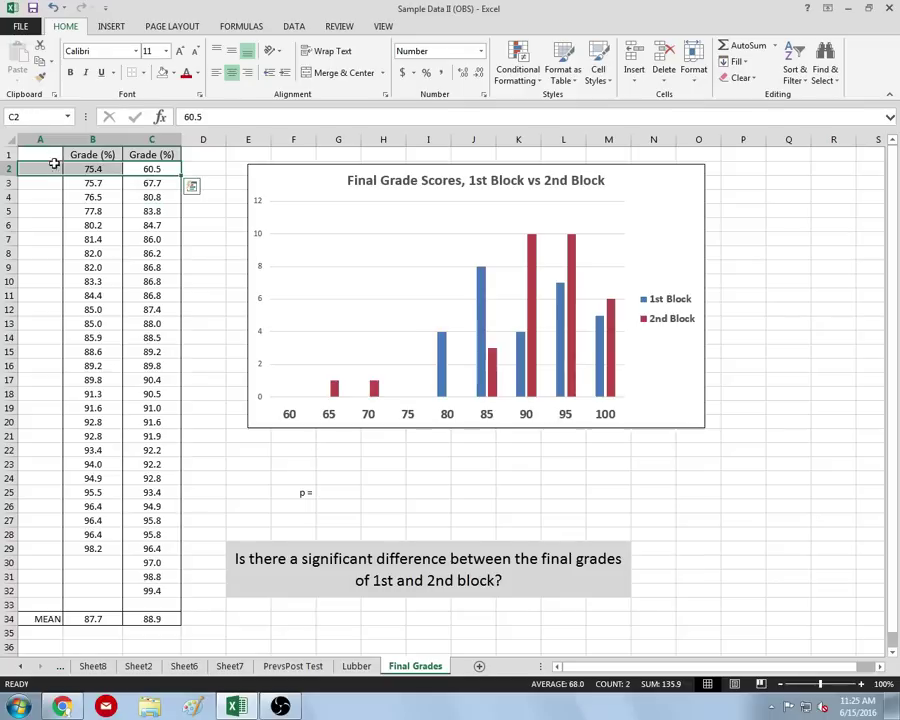
left_click_drag(142, 183, 57, 181)
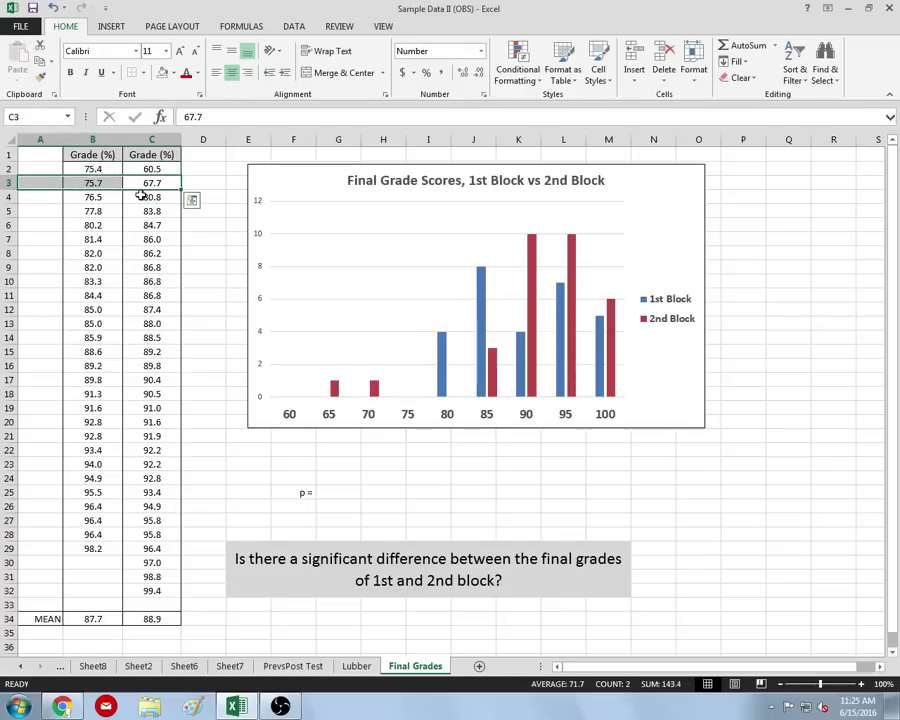
left_click(152, 200)
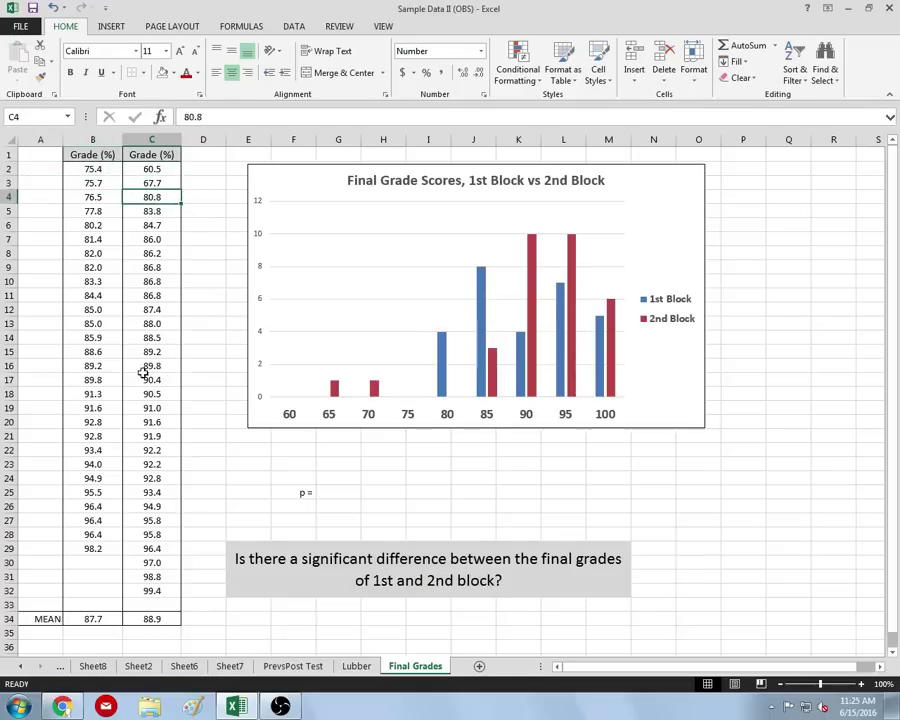
left_click_drag(140, 170, 167, 596)
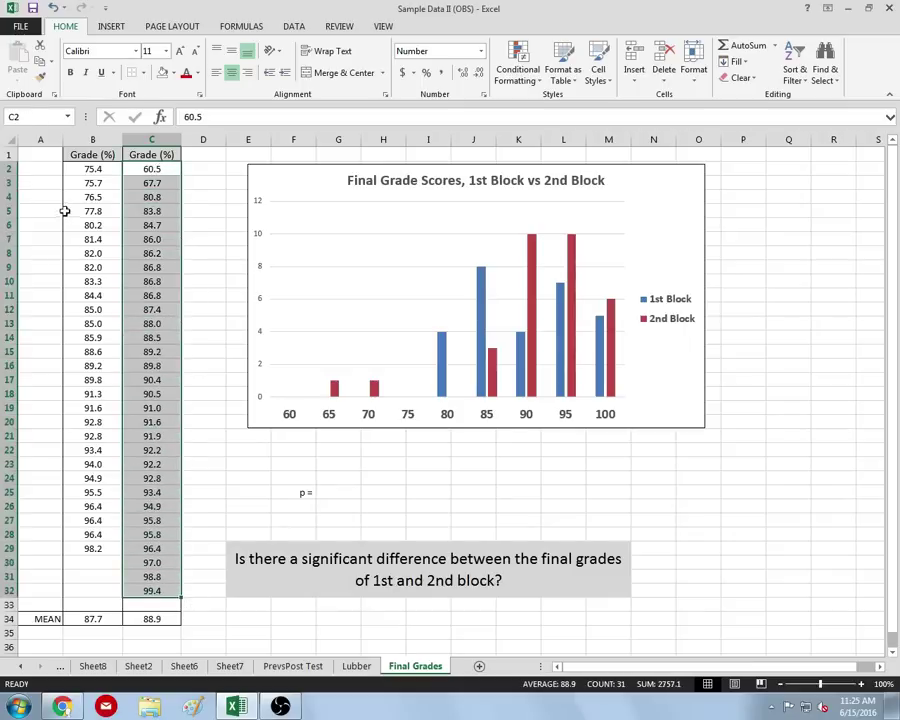
left_click_drag(88, 186, 92, 548)
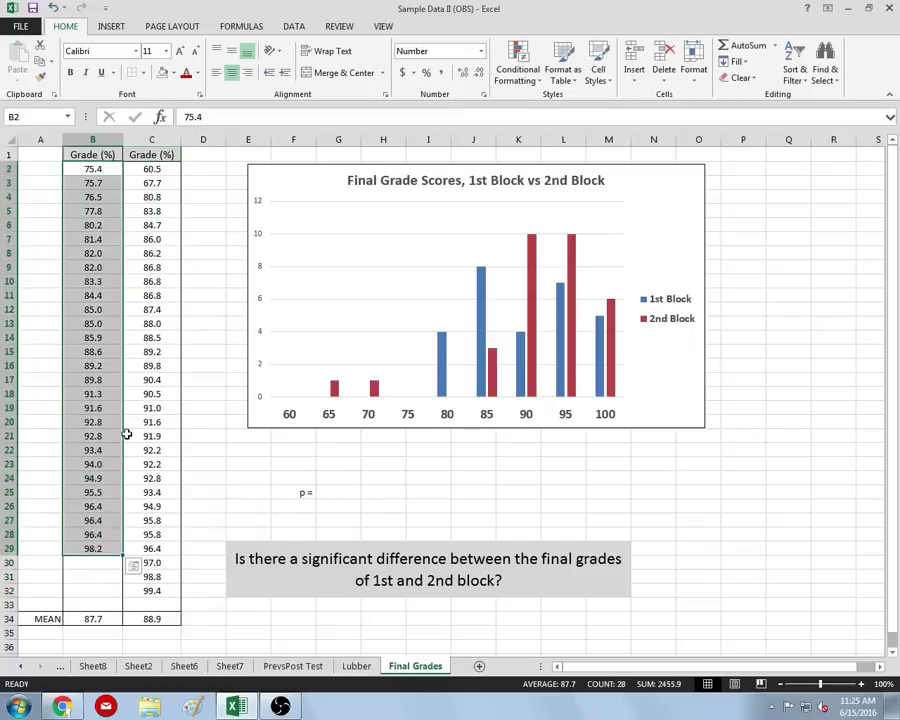
left_click(128, 211)
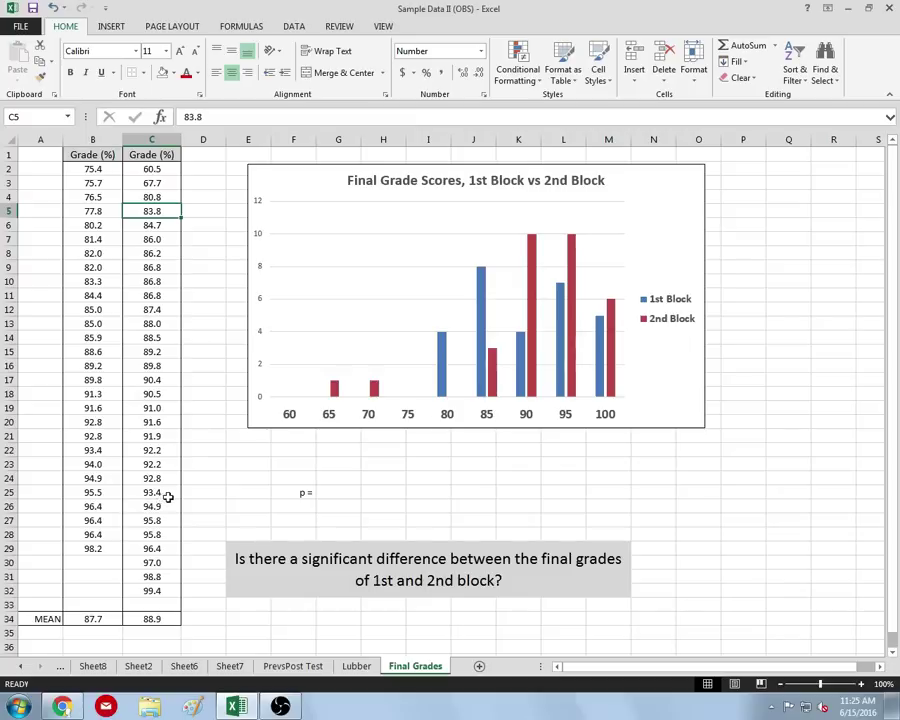
left_click(498, 462)
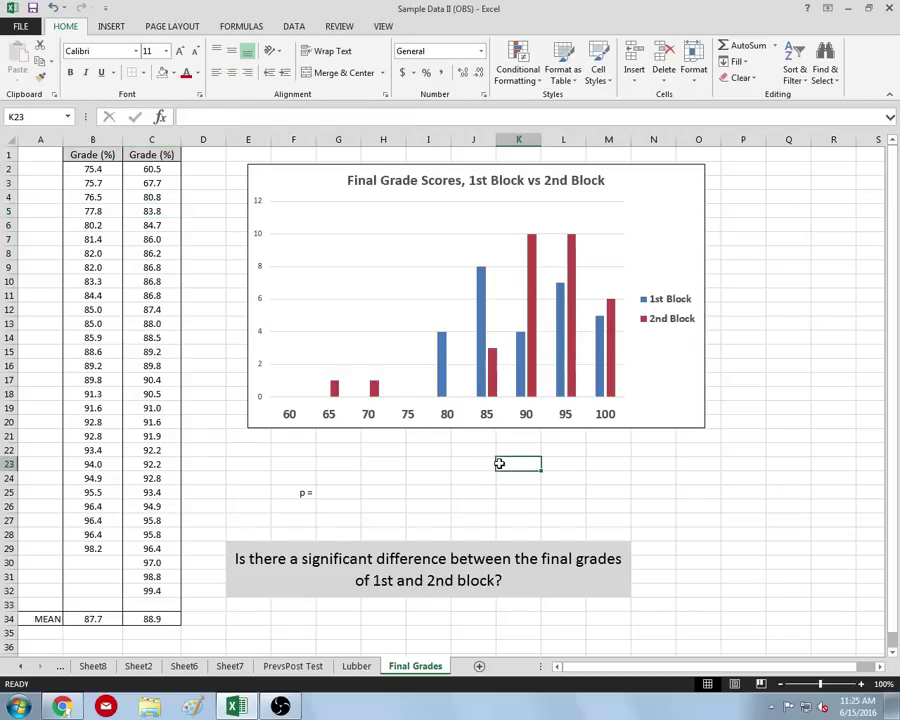
left_click(115, 621)
left_click(160, 620)
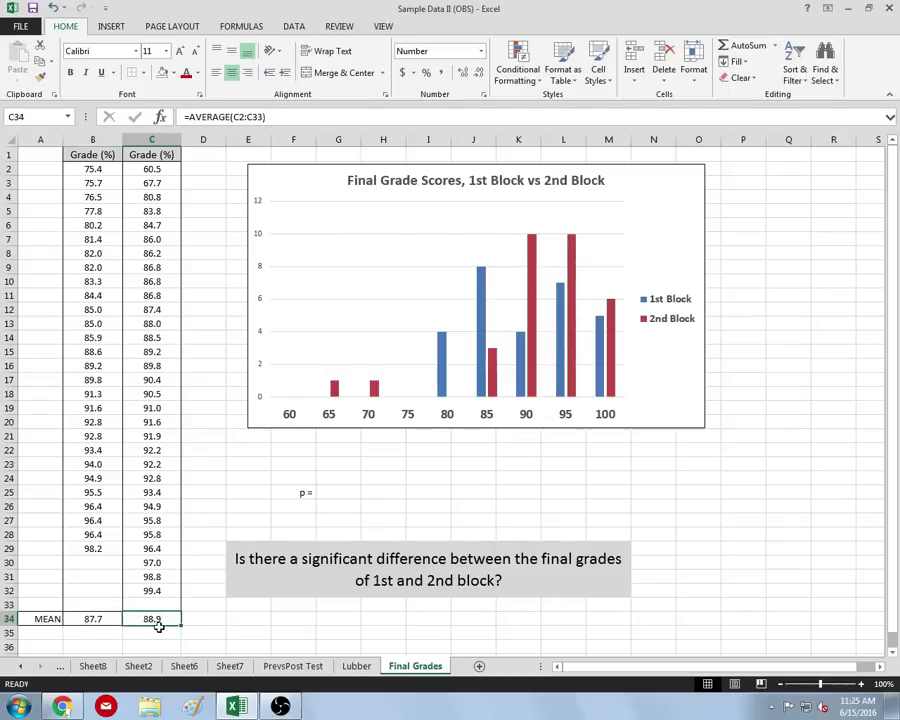
left_click(329, 489)
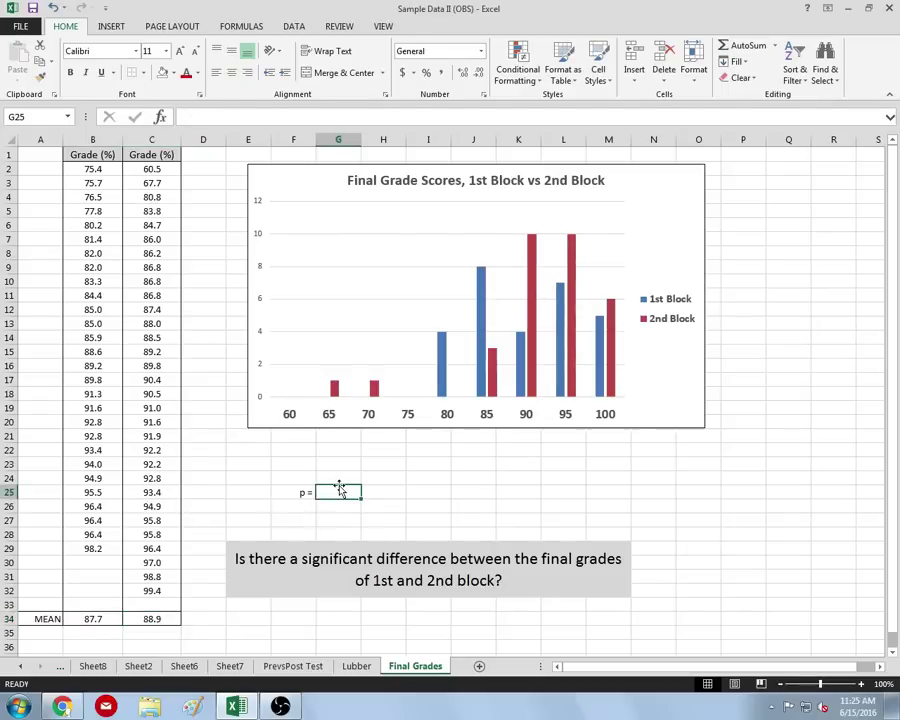
Insert T.TEST into the Final Grades p = cell G25 with Array1 B2:B29
left_click(166, 118)
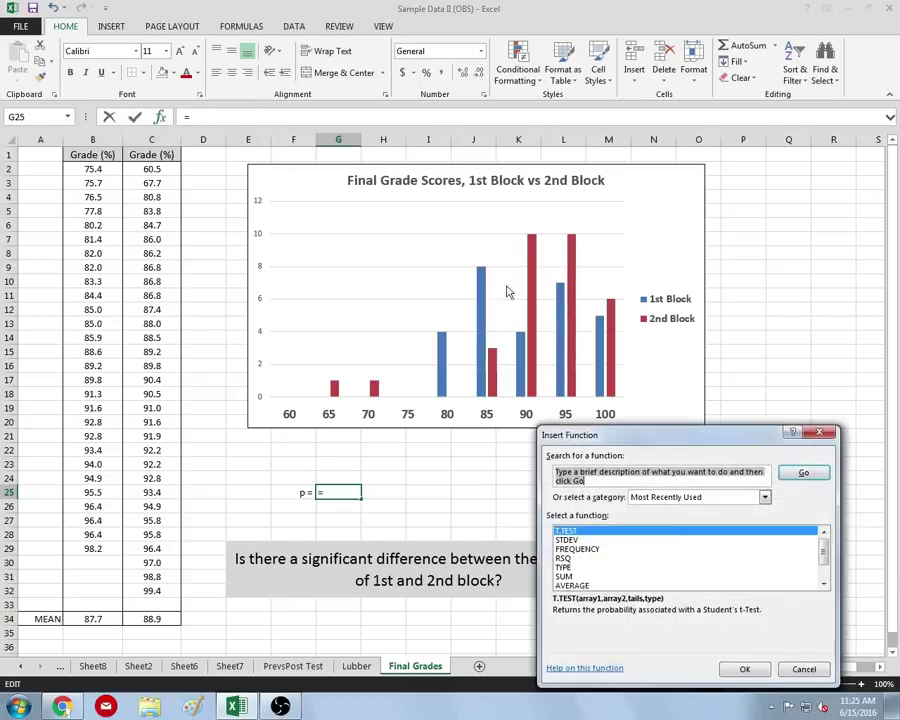
left_click(744, 669)
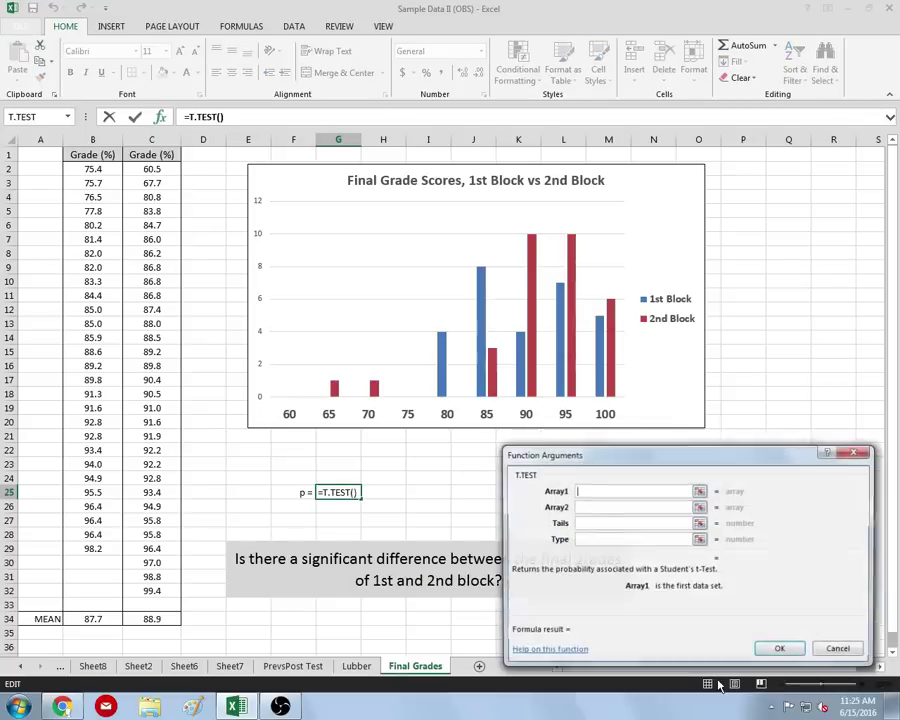
left_click_drag(98, 172, 90, 483)
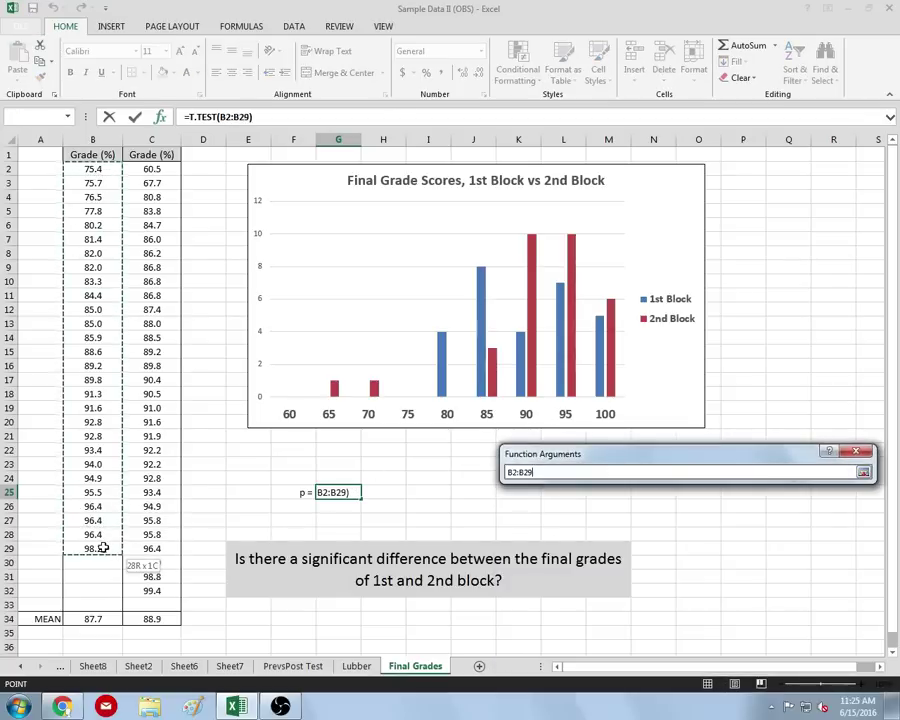
left_click_drag(103, 548, 104, 545)
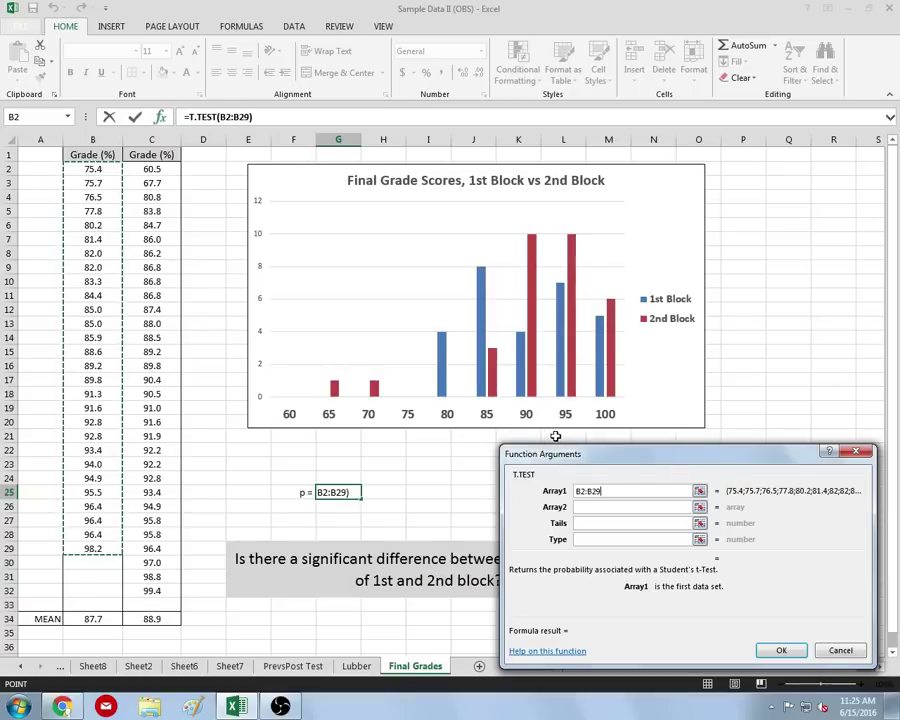
Set Array2 to C2:C32, tails 2 and type 3, giving p = 0.534331
left_click(628, 507)
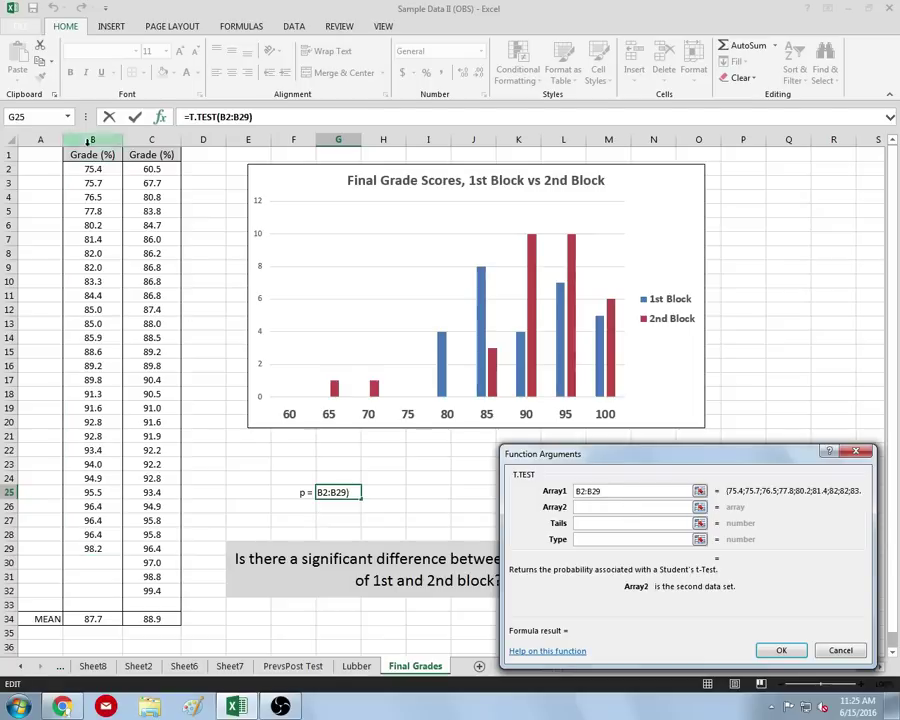
left_click_drag(158, 170, 155, 591)
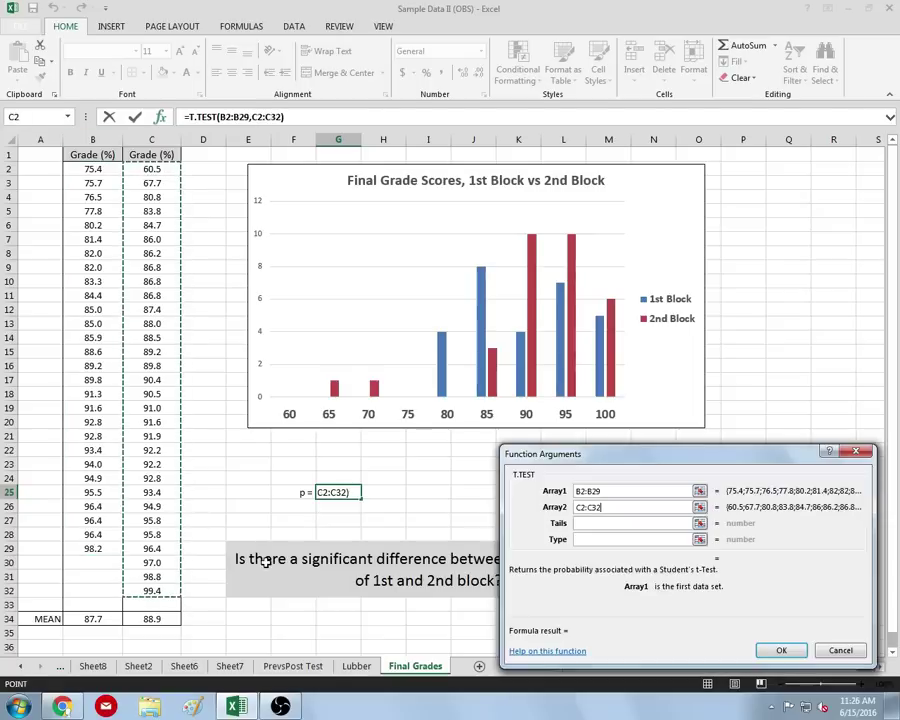
left_click(650, 522)
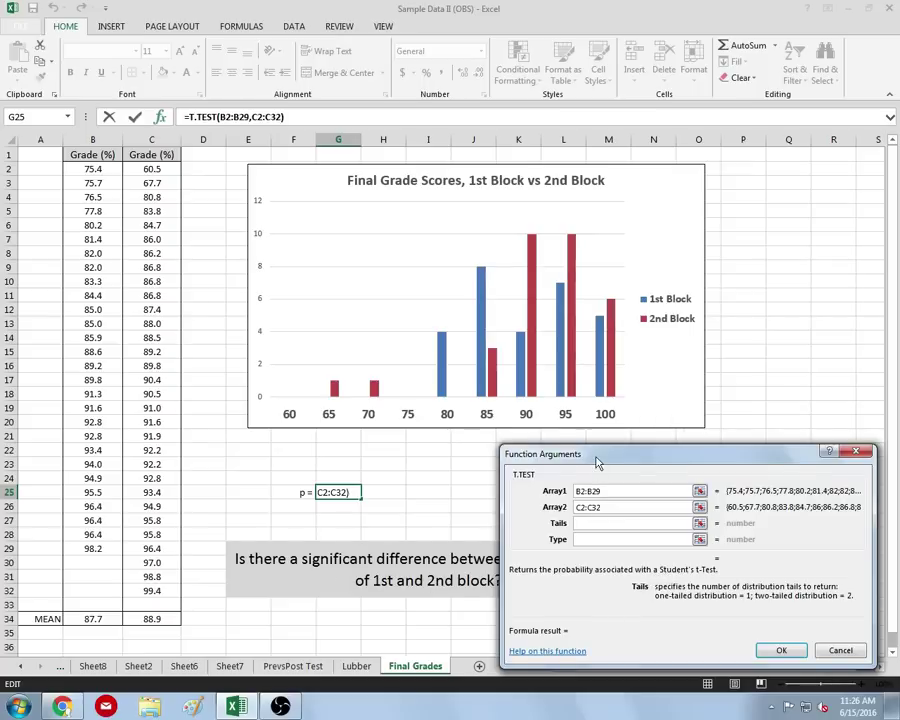
left_click_drag(597, 462, 649, 322)
type("2")
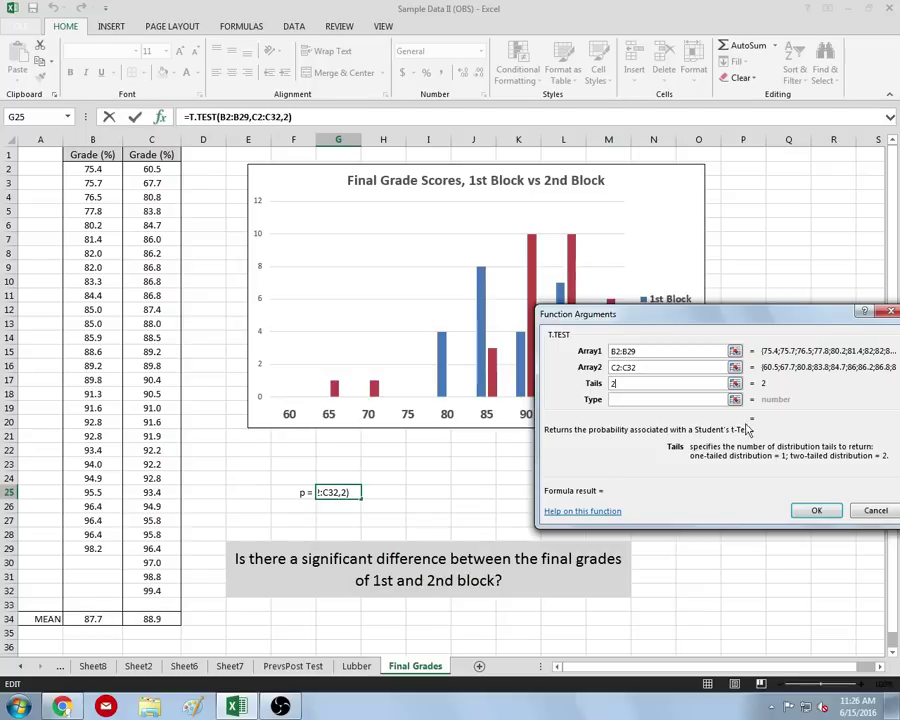
left_click(642, 401)
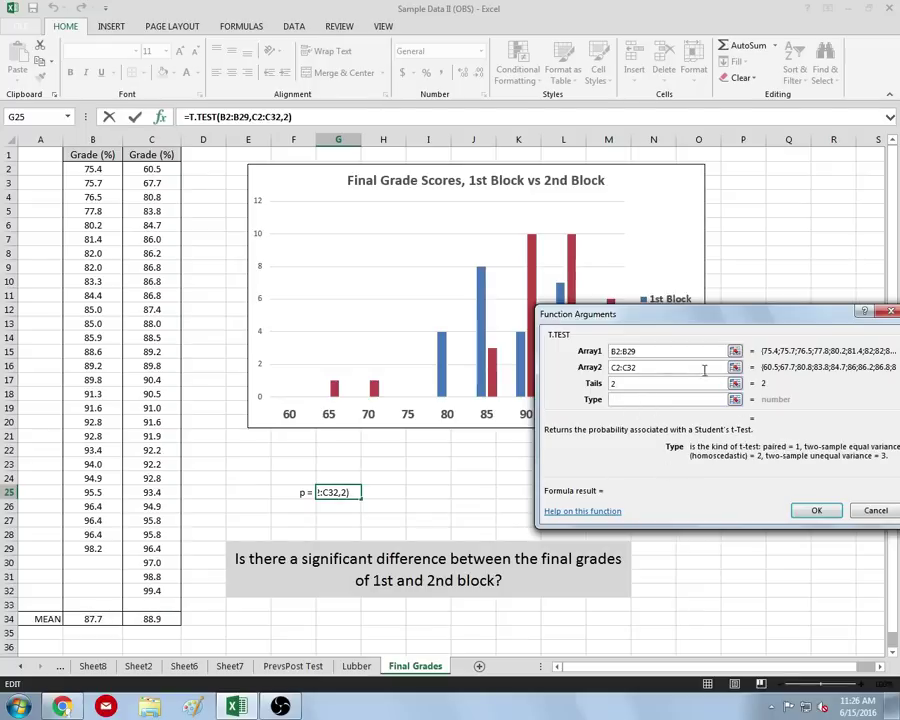
left_click_drag(742, 316, 712, 312)
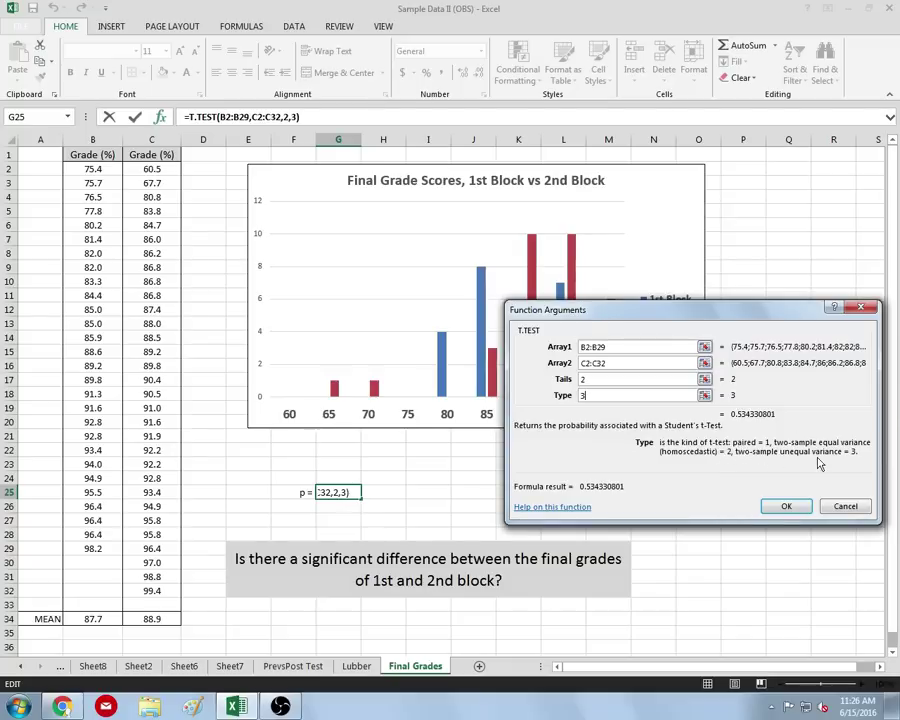
left_click(786, 507)
left_click(418, 505)
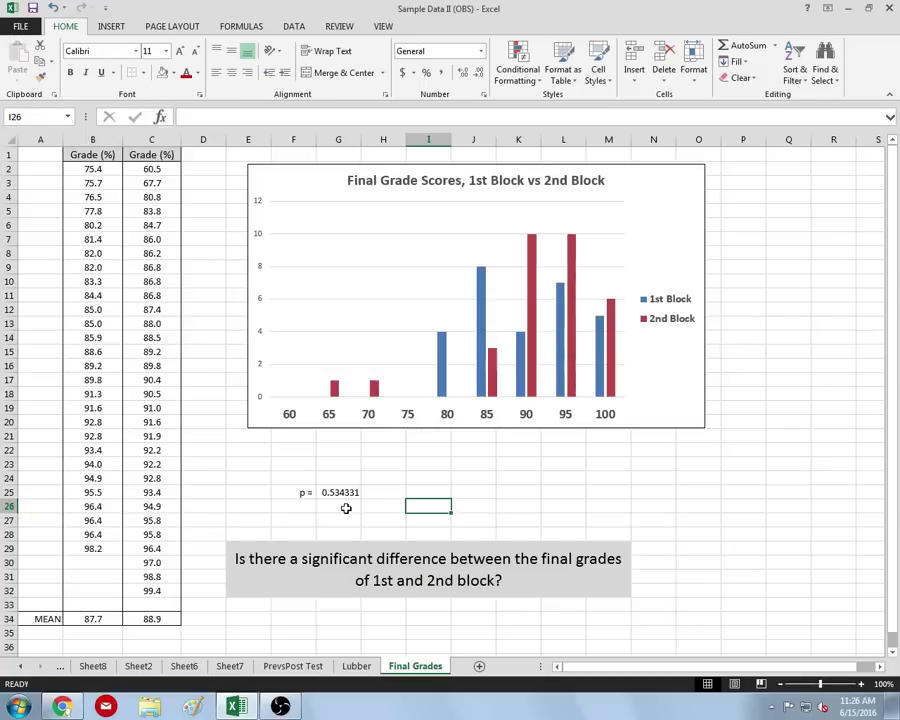
Review the Final Grades p = 0.534331 result and the 2nd block grades in column C
left_click_drag(293, 490, 340, 491)
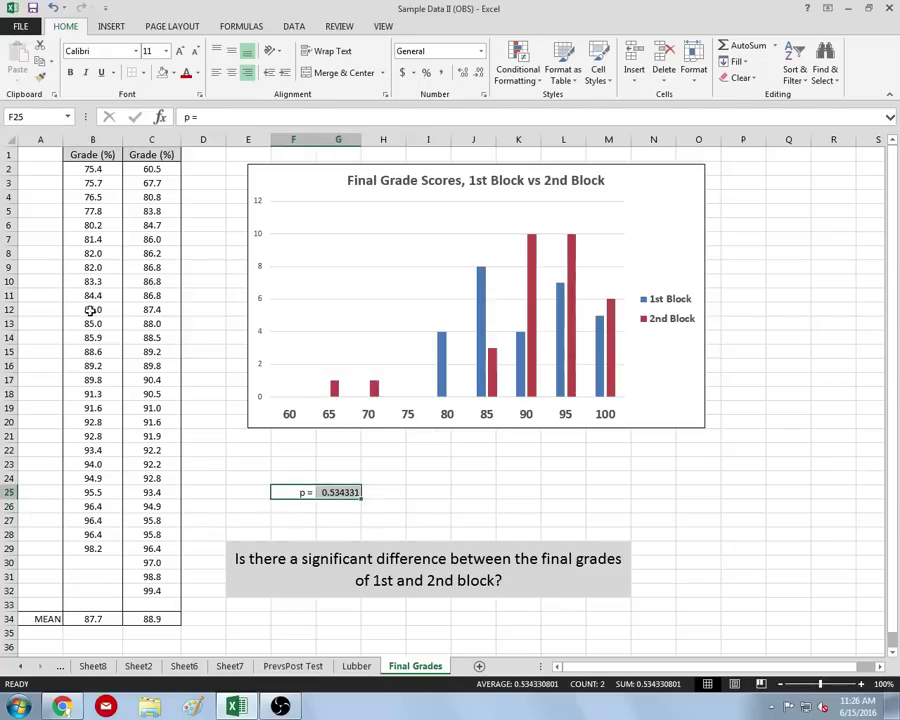
left_click(171, 620)
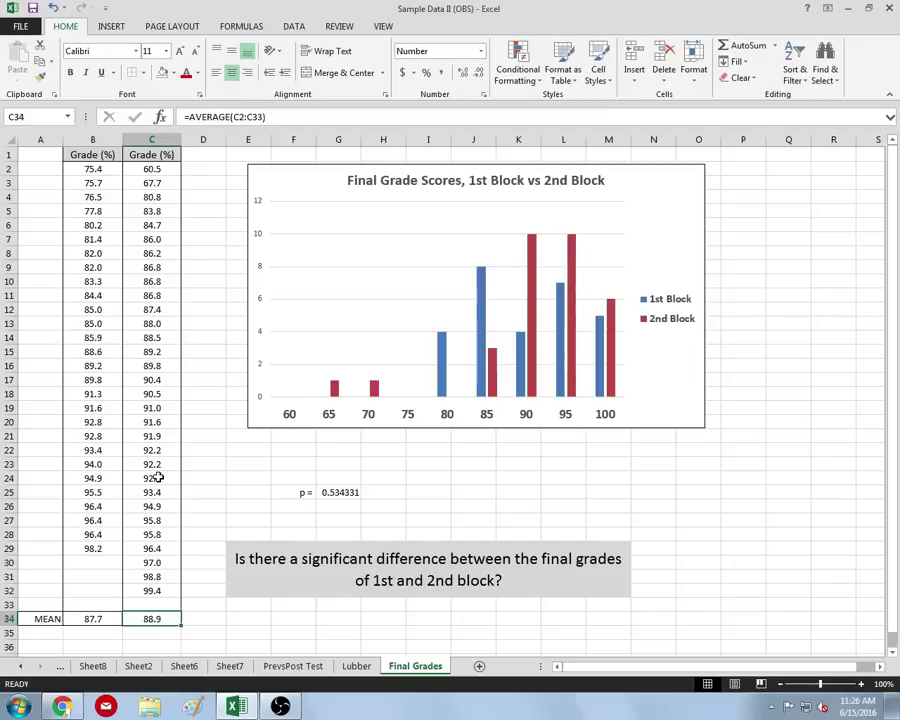
left_click_drag(175, 619, 172, 163)
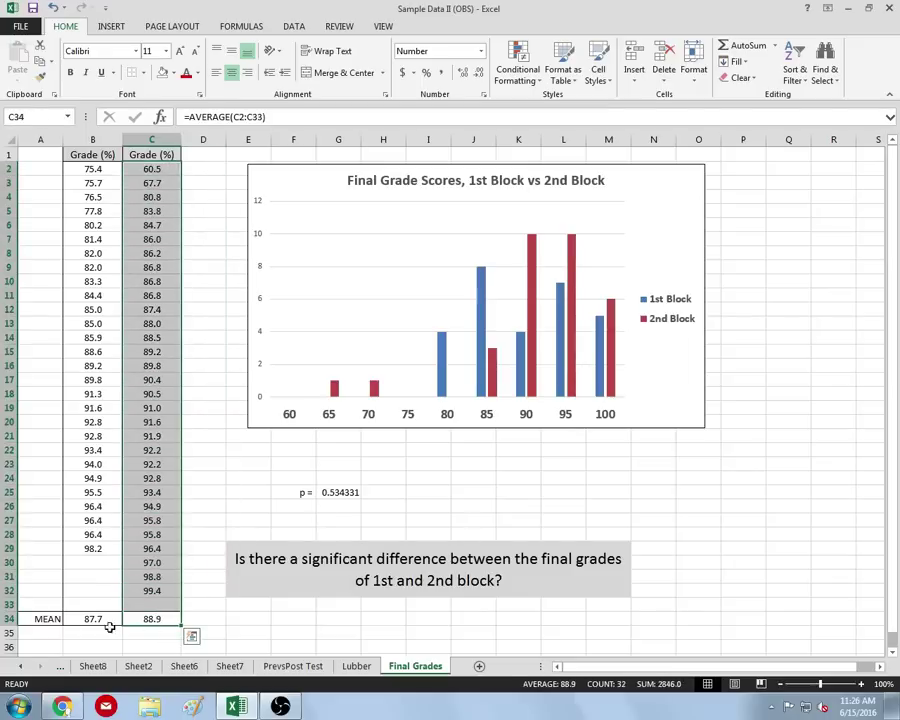
left_click_drag(130, 622, 150, 621)
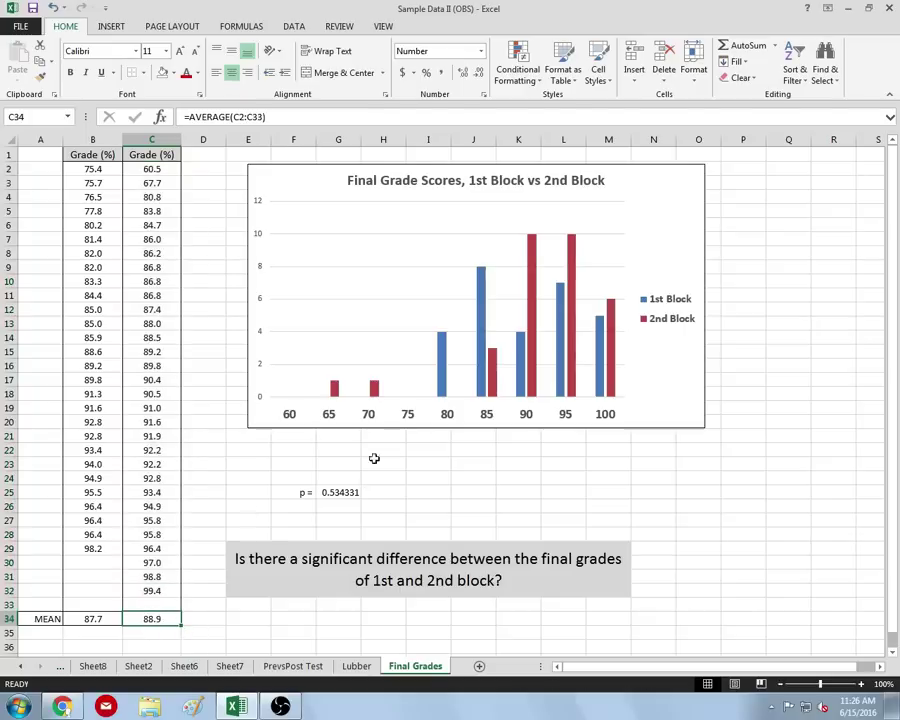
left_click_drag(300, 492, 345, 492)
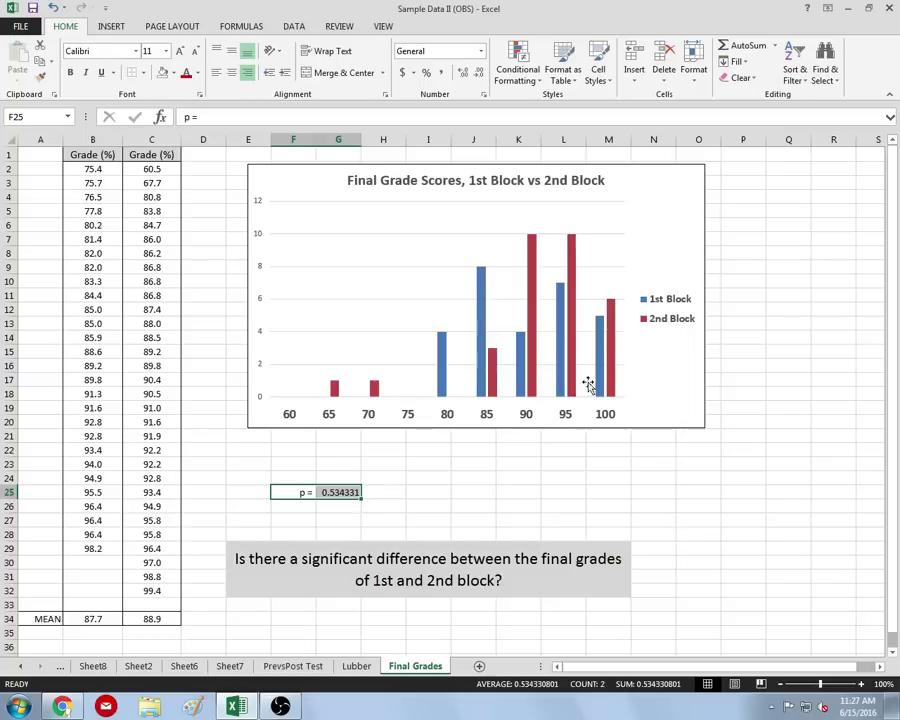
mouse_move(607, 322)
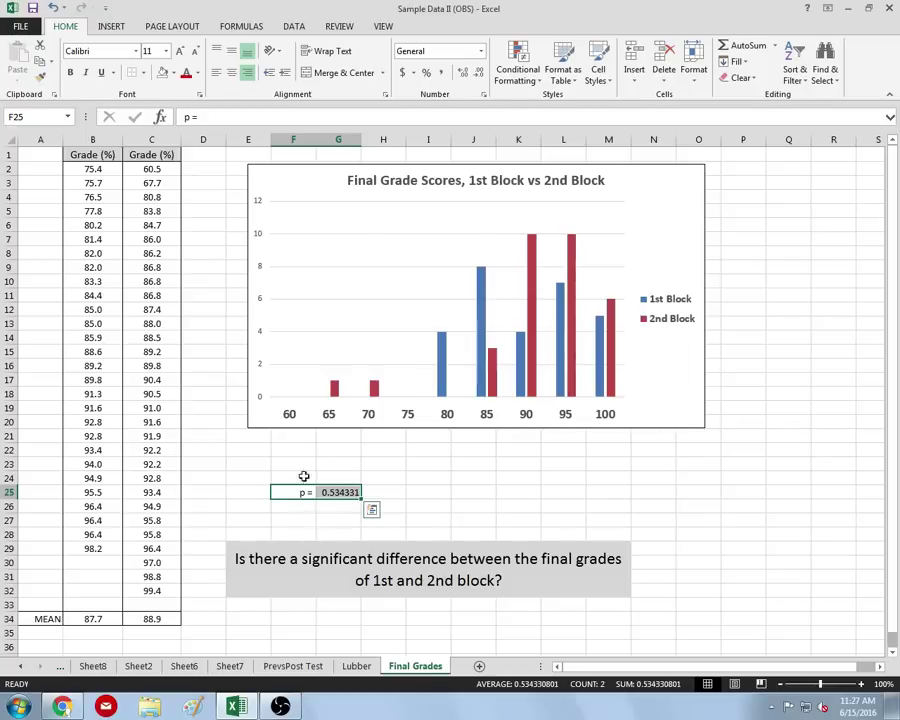
Check the Lubber p-value of 0.082952, then the p-values on the PrevsPost Test sheet
left_click(356, 666)
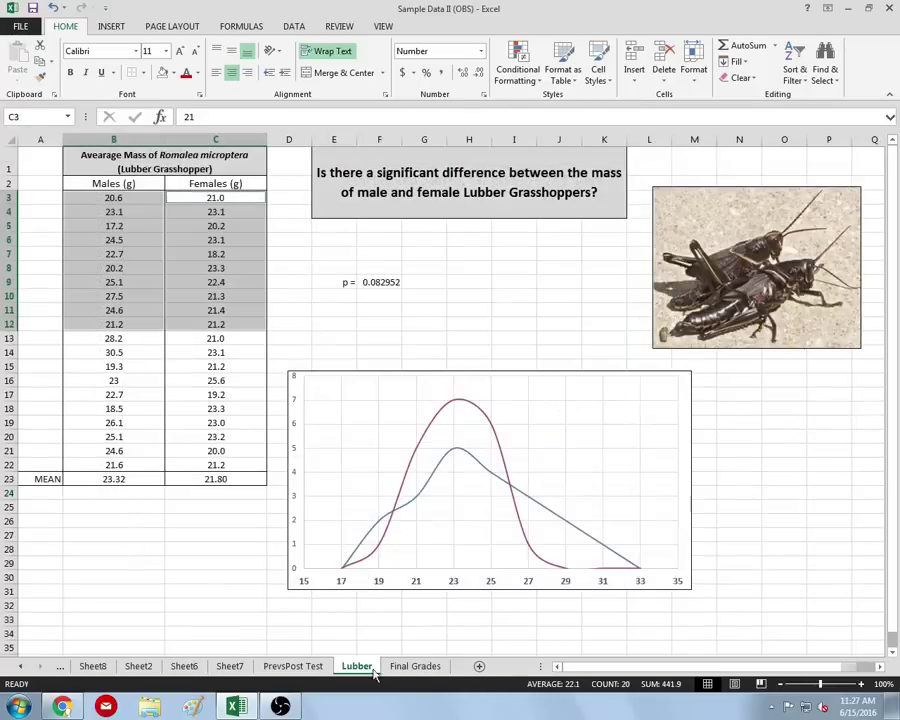
left_click_drag(336, 282, 374, 281)
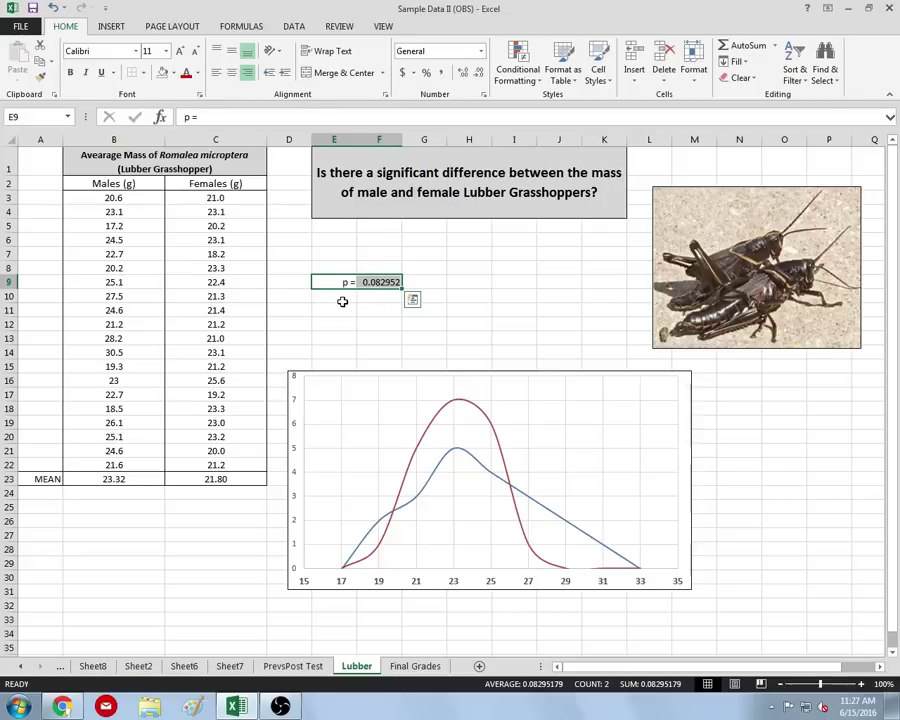
left_click(293, 666)
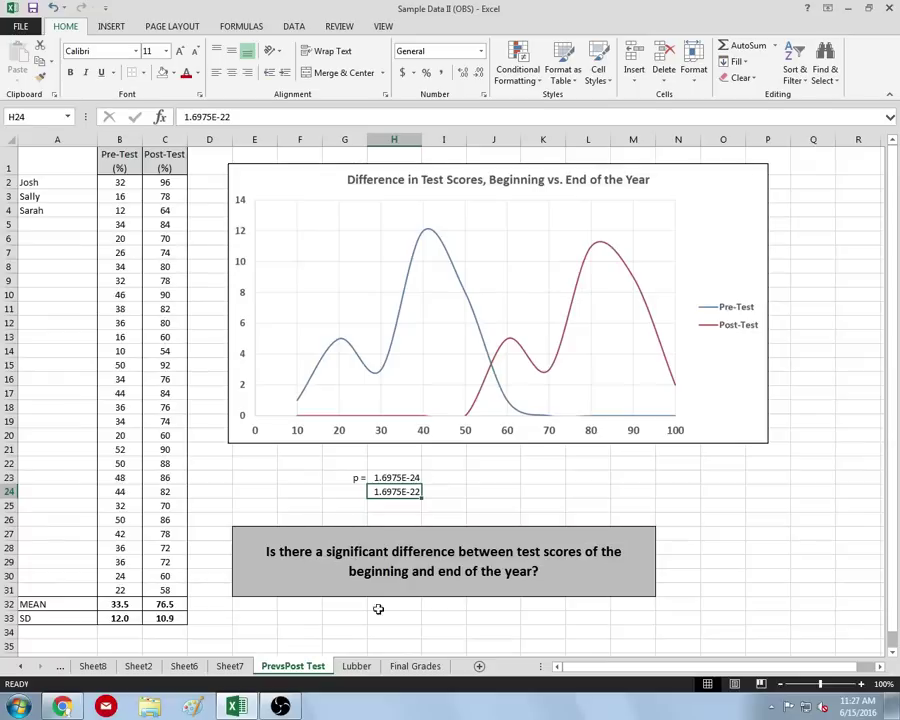
left_click(472, 492)
Delete the extra 1.6975E-22 value in H24 below the T.TEST formula in H23
left_click(398, 493)
left_click(415, 477)
left_click(418, 491)
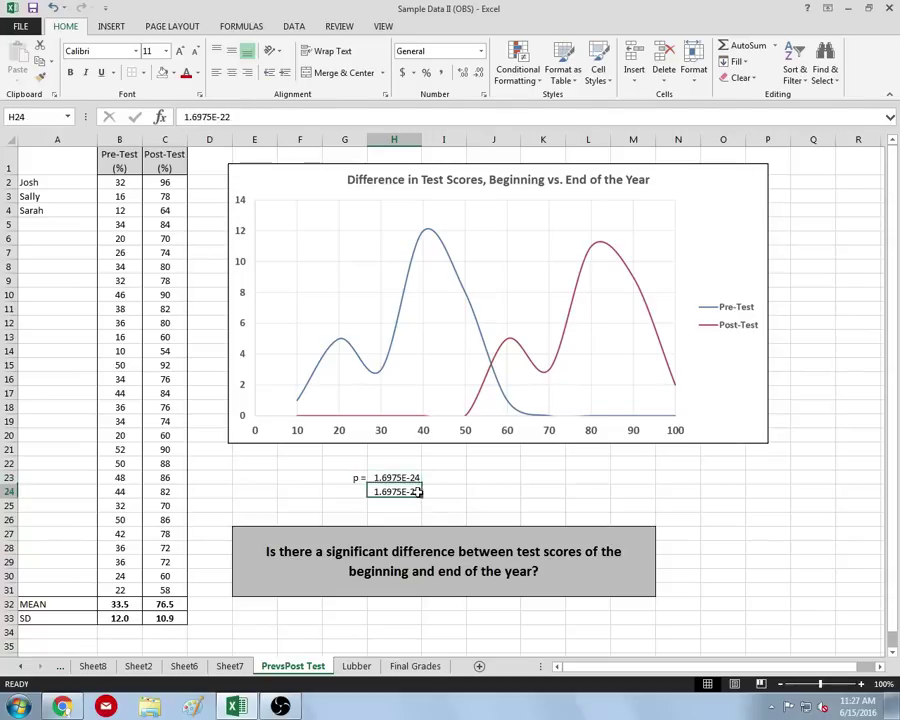
key("Delete")
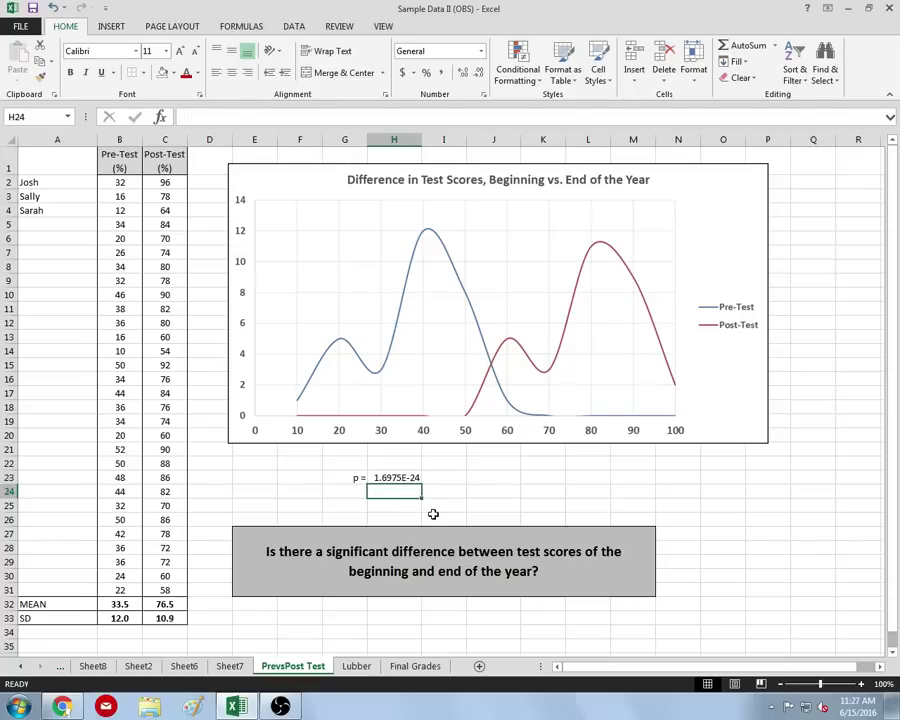
Return to the Final Grades sheet and dismiss the paste options tag
left_click(415, 666)
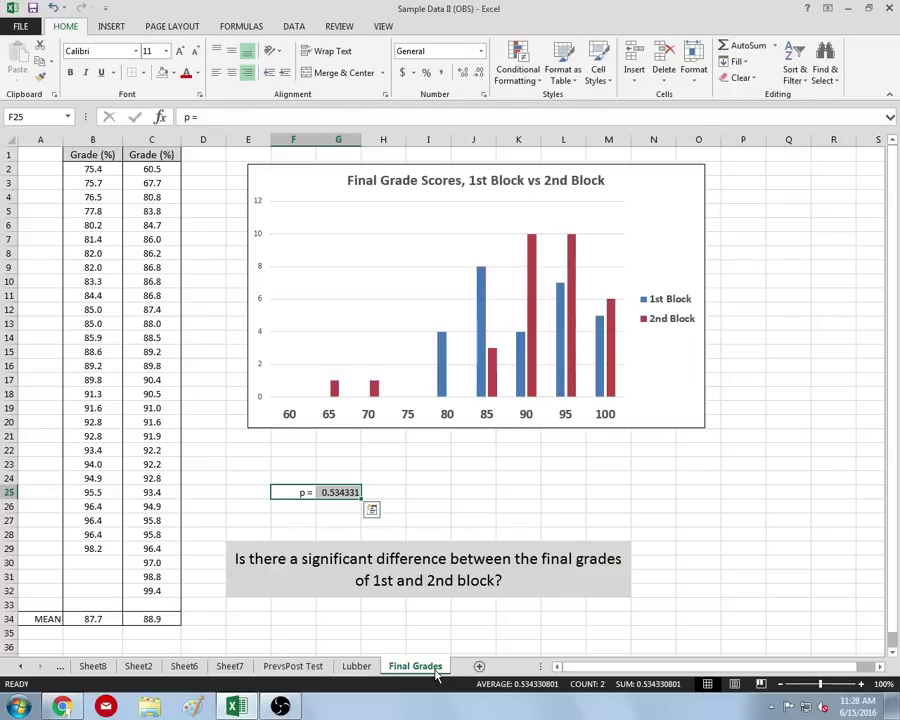
key("Escape")
left_click(461, 711)
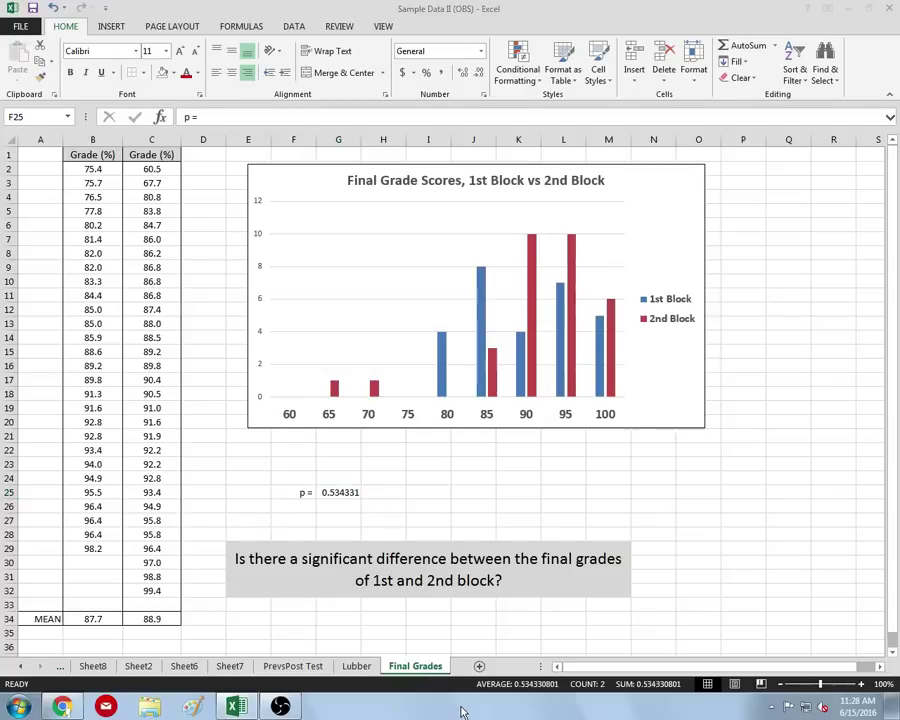